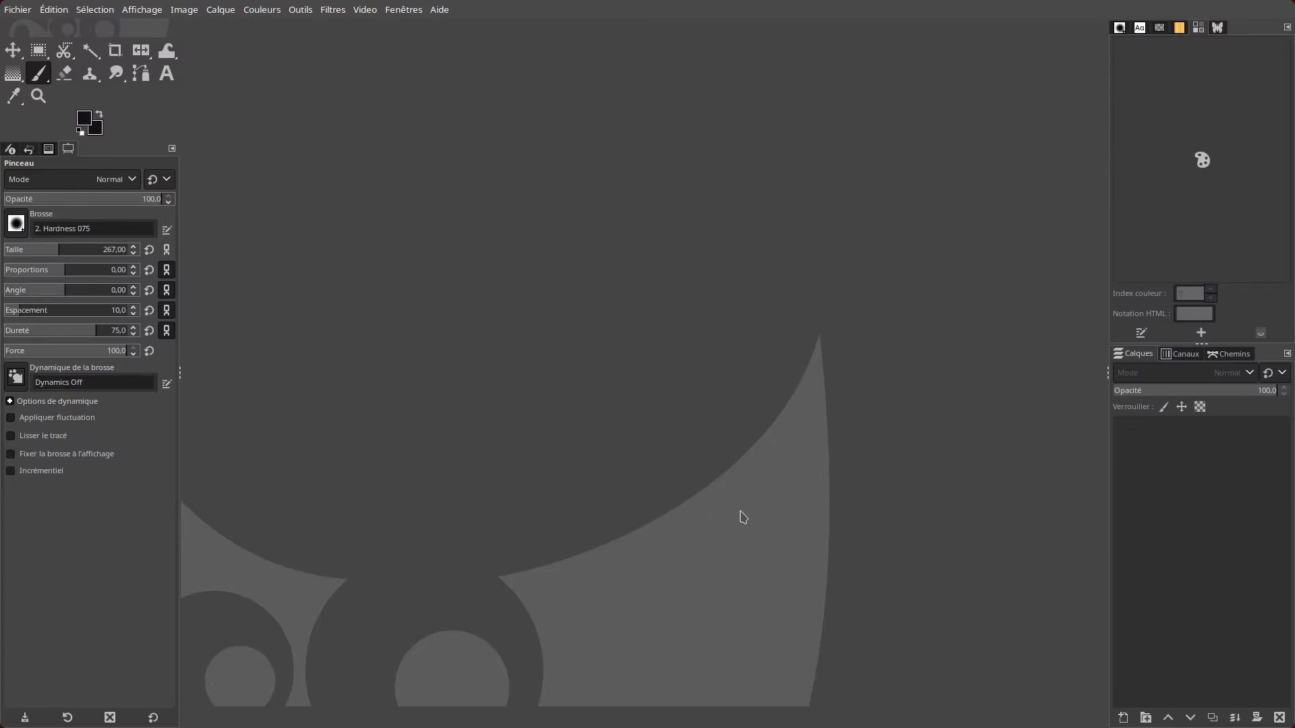
- Create a new image 50 px wide and 100 px high
key("ctrl+n")
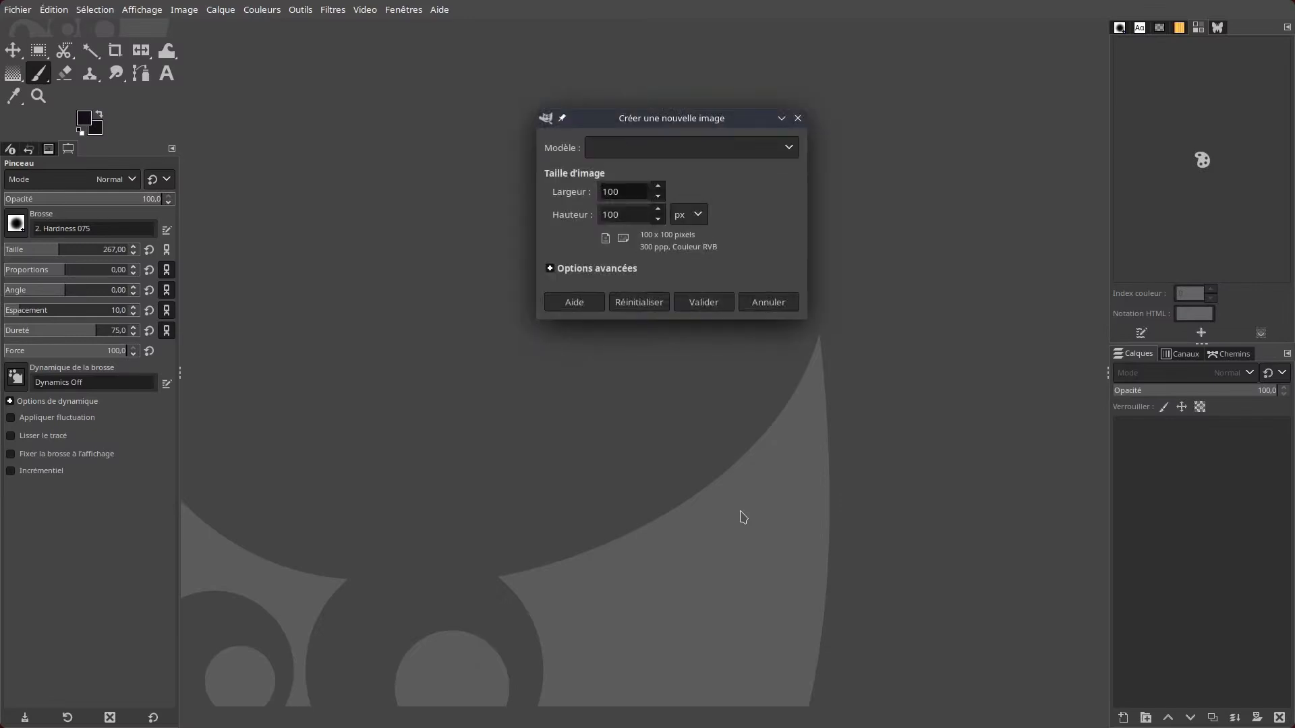
type("59")
left_click(723, 306)
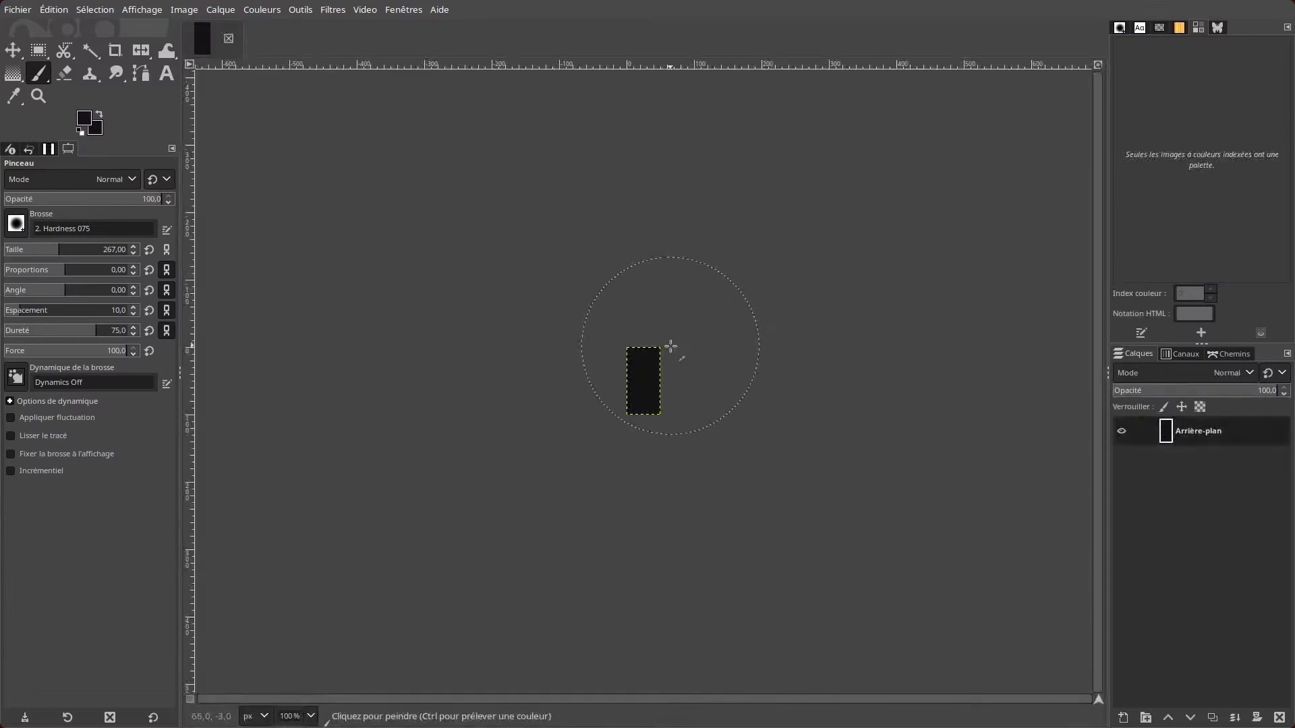
- Add an alpha channel to the background layer and clear its contents to transparency
scroll(654, 362, "up", 4, "ctrl")
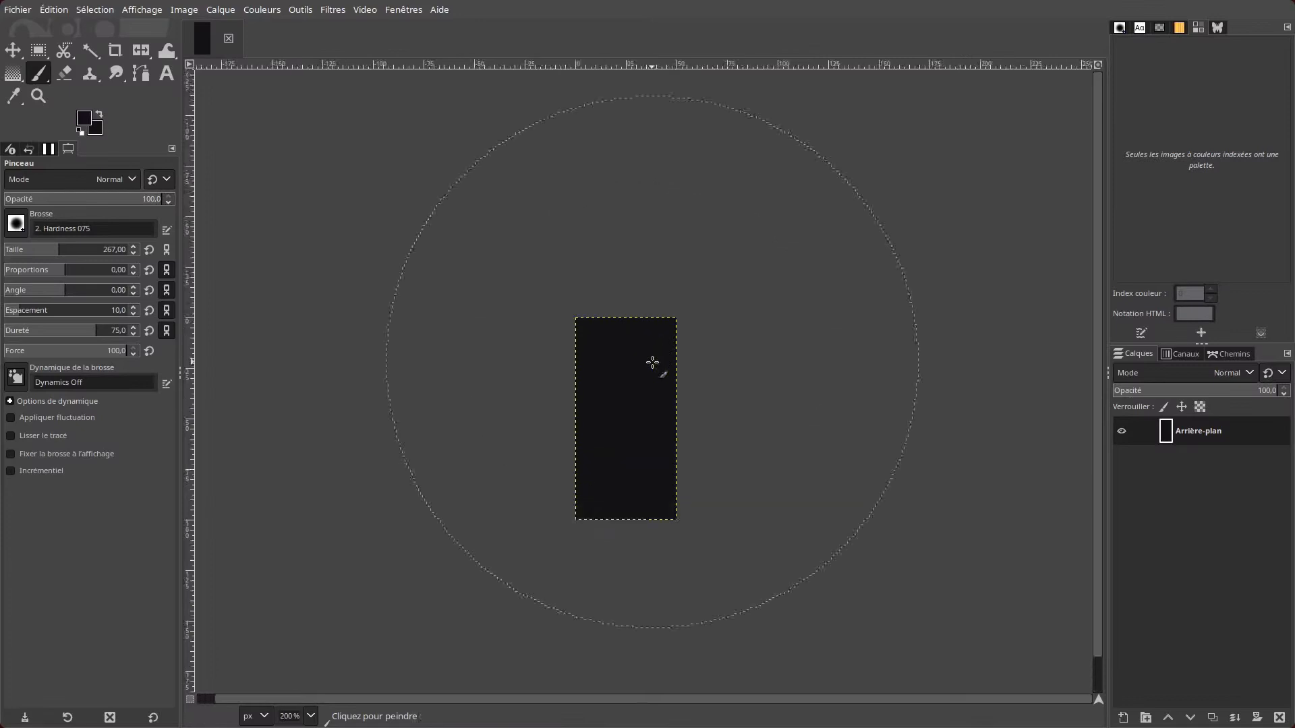
right_click(1231, 437)
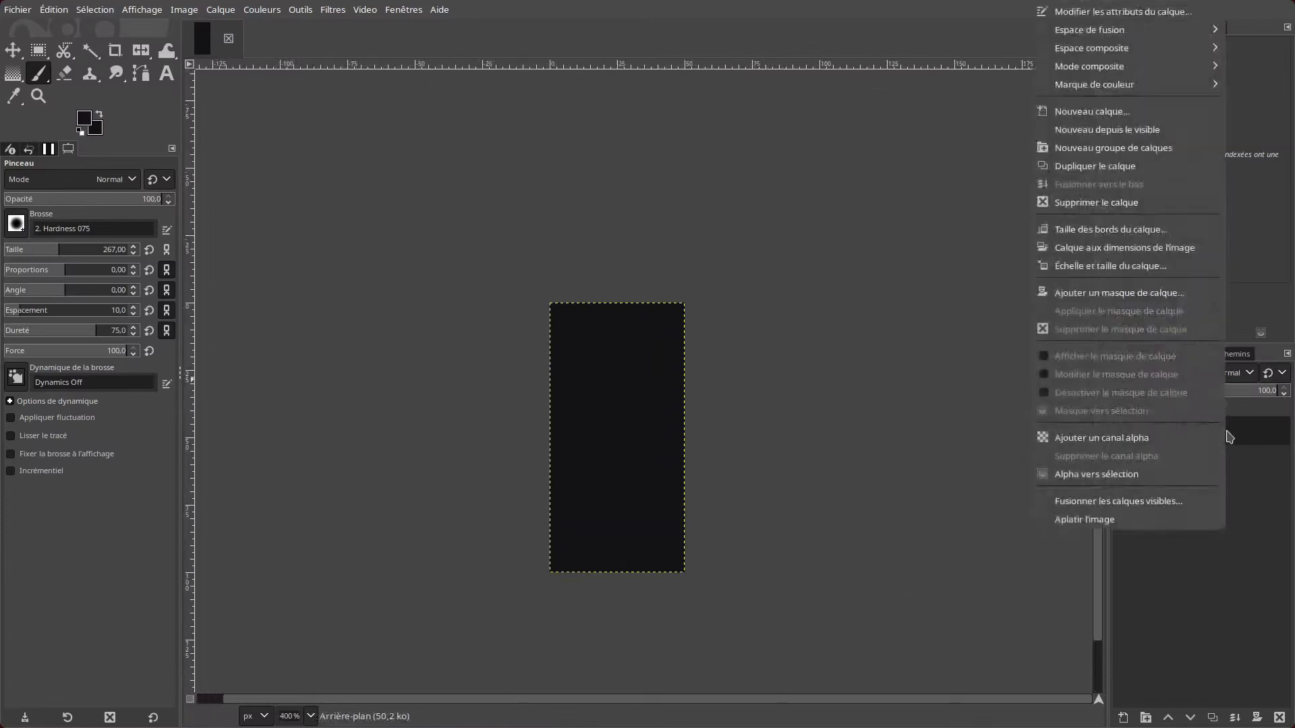
left_click(1190, 444)
key("Delete")
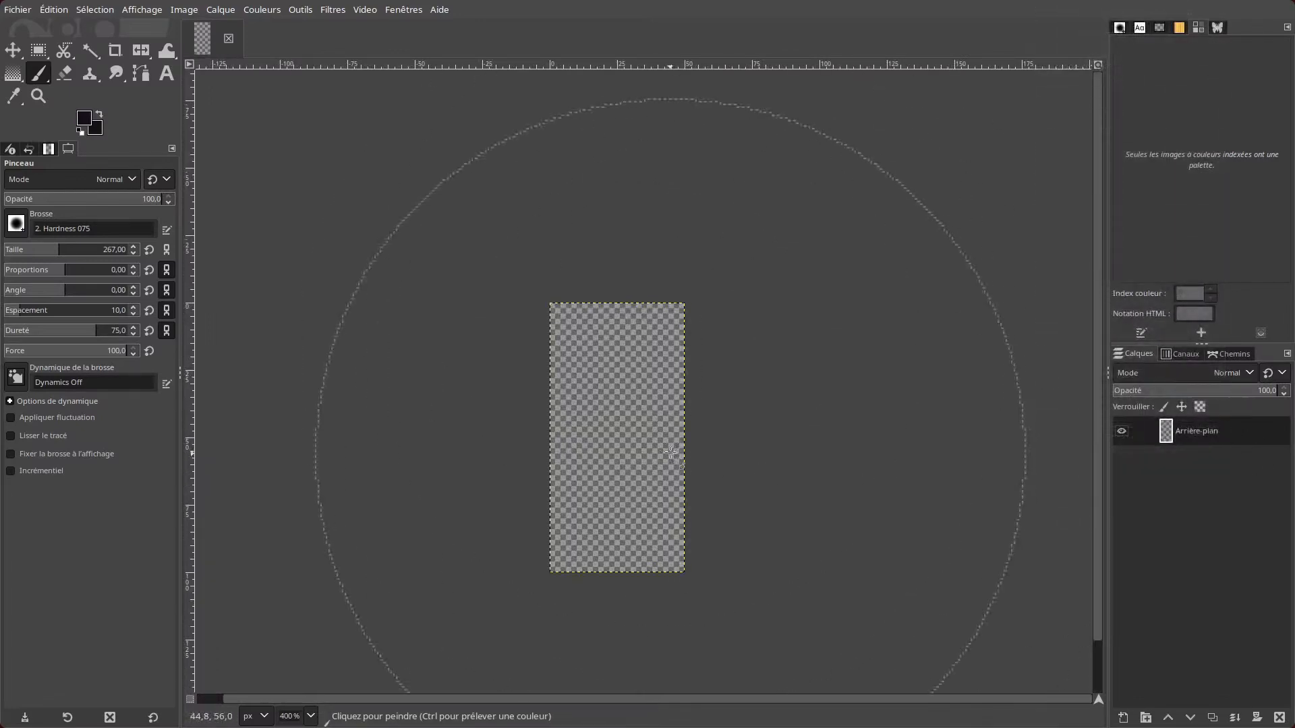
- Switch to the Pencil tool and set its brush size to 1
scroll(679, 452, "up", 3, "ctrl")
scroll(597, 427, "down", 1, "ctrl")
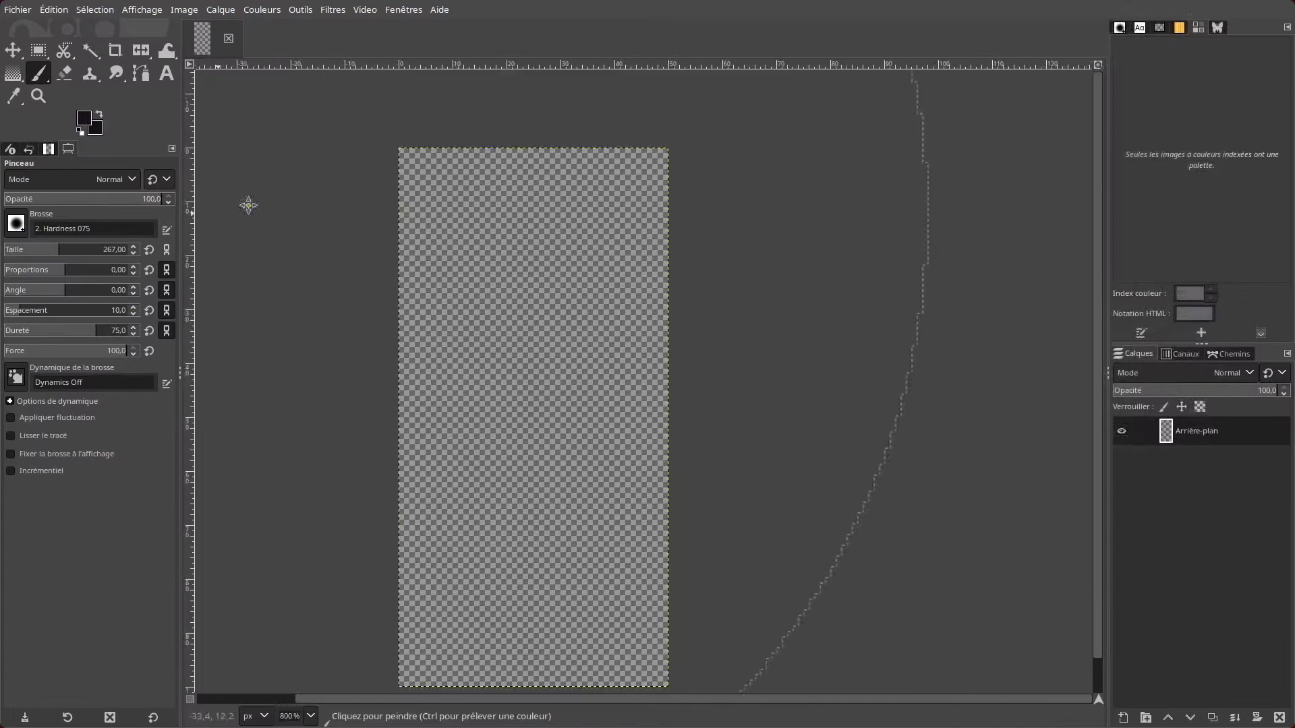
left_click(37, 76)
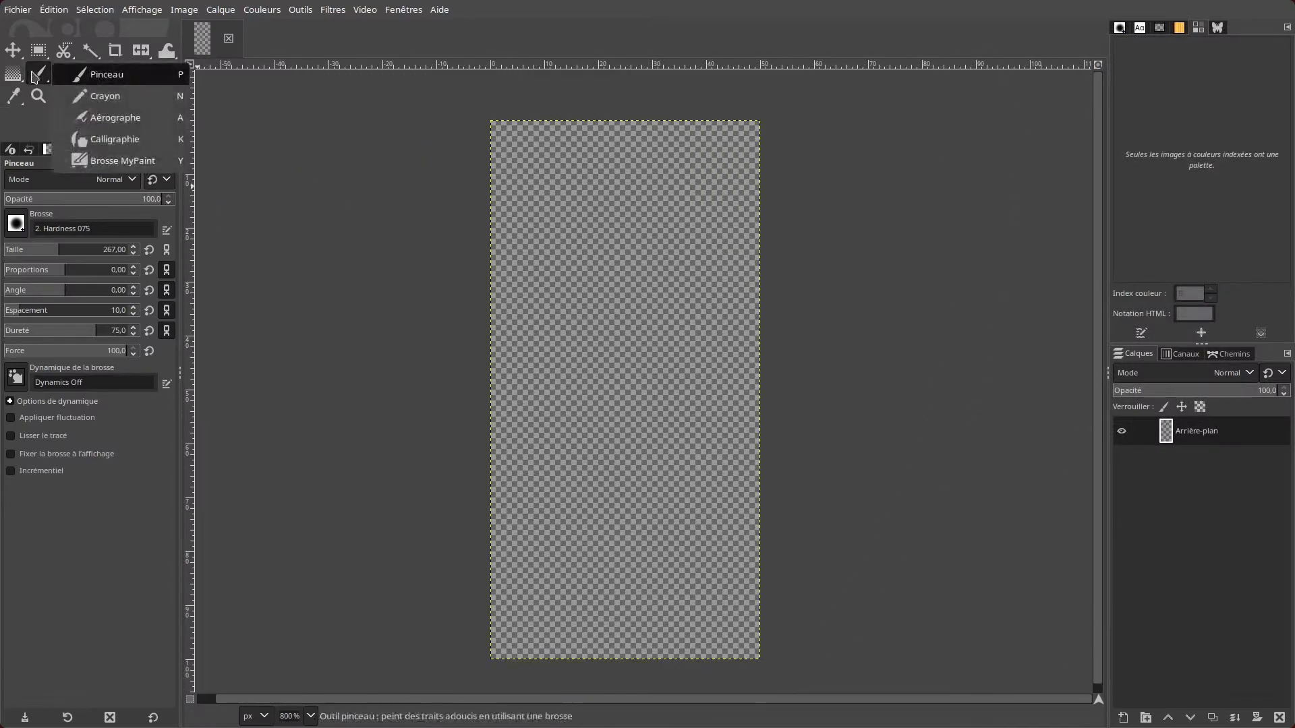
left_click(131, 103)
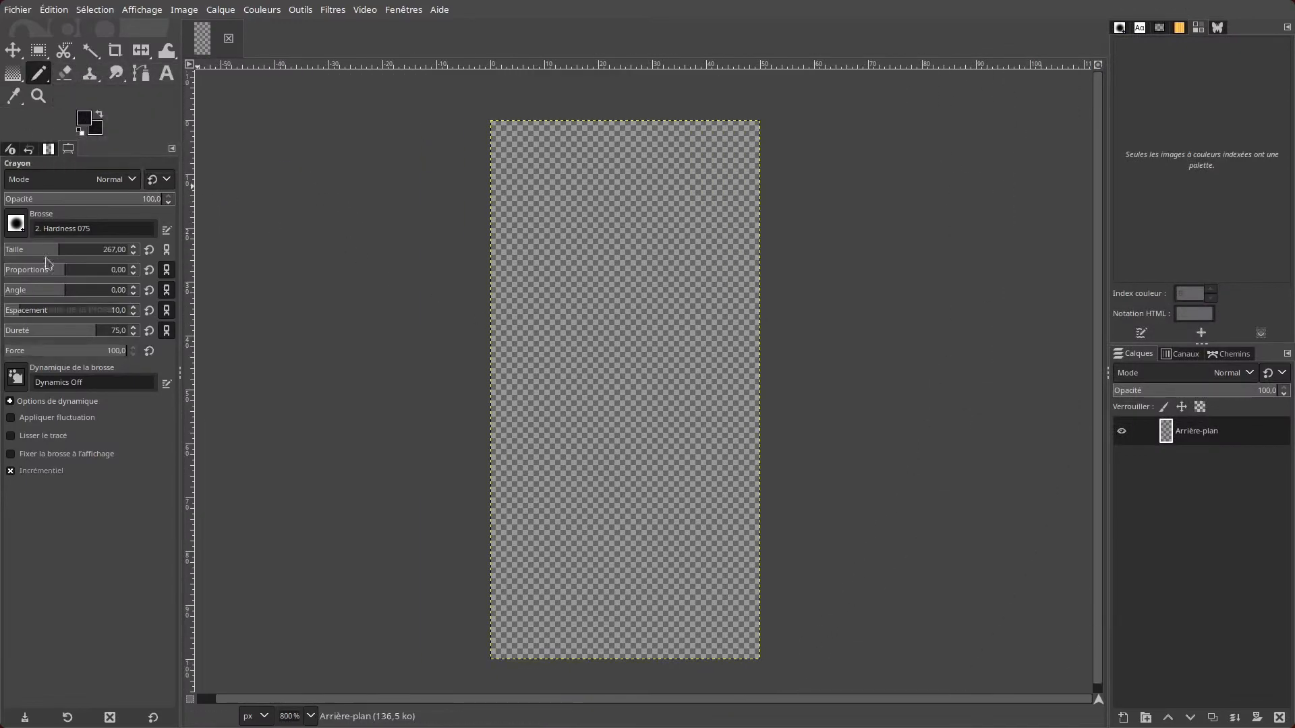
left_click_drag(59, 251, 2, 253)
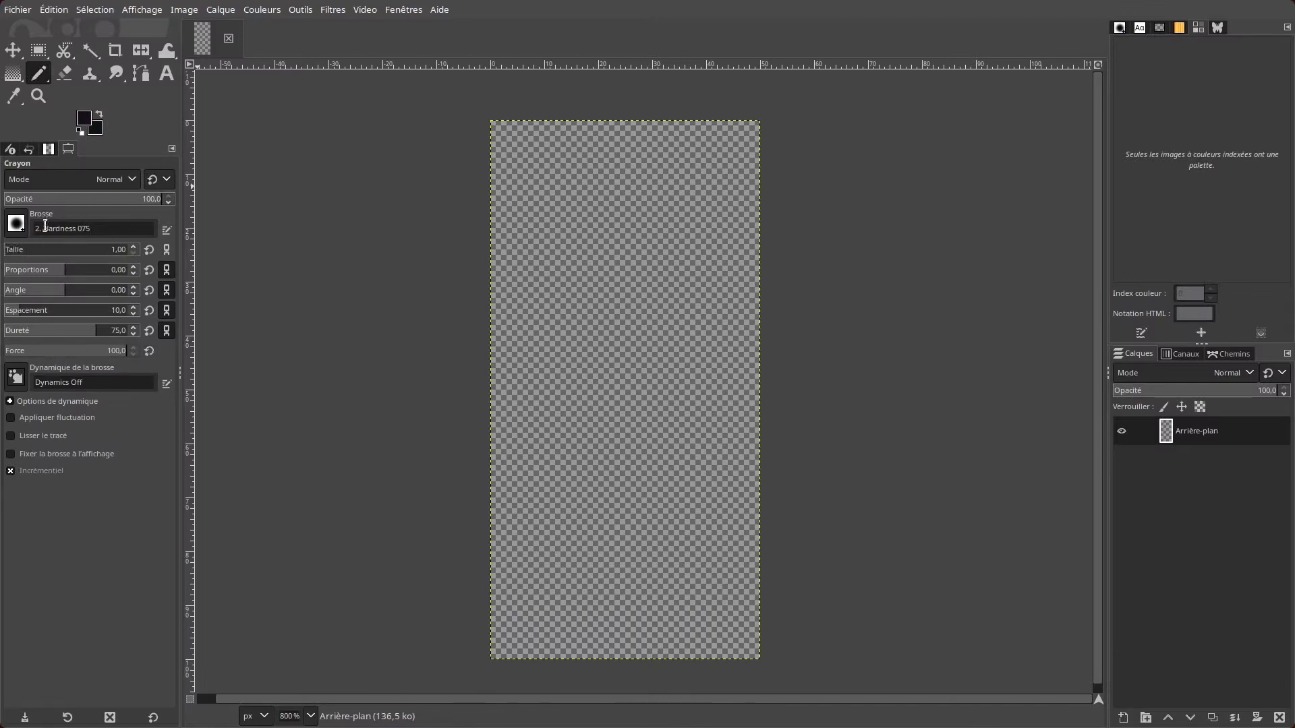
- Set the foreground colour to bright red and draw freehand pencil strokes on the transparent layer
mouse_move(624, 290)
left_mouse_down()
mouse_move(634, 368)
mouse_move(536, 491)
mouse_move(656, 576)
mouse_move(570, 442)
mouse_move(497, 361)
left_mouse_up()
key("ctrl+z")
left_click(91, 118)
left_click_drag(855, 291, 854, 234)
left_click(924, 456)
mouse_move(669, 361)
left_mouse_down()
mouse_move(579, 463)
mouse_move(678, 237)
mouse_move(514, 407)
left_mouse_up()
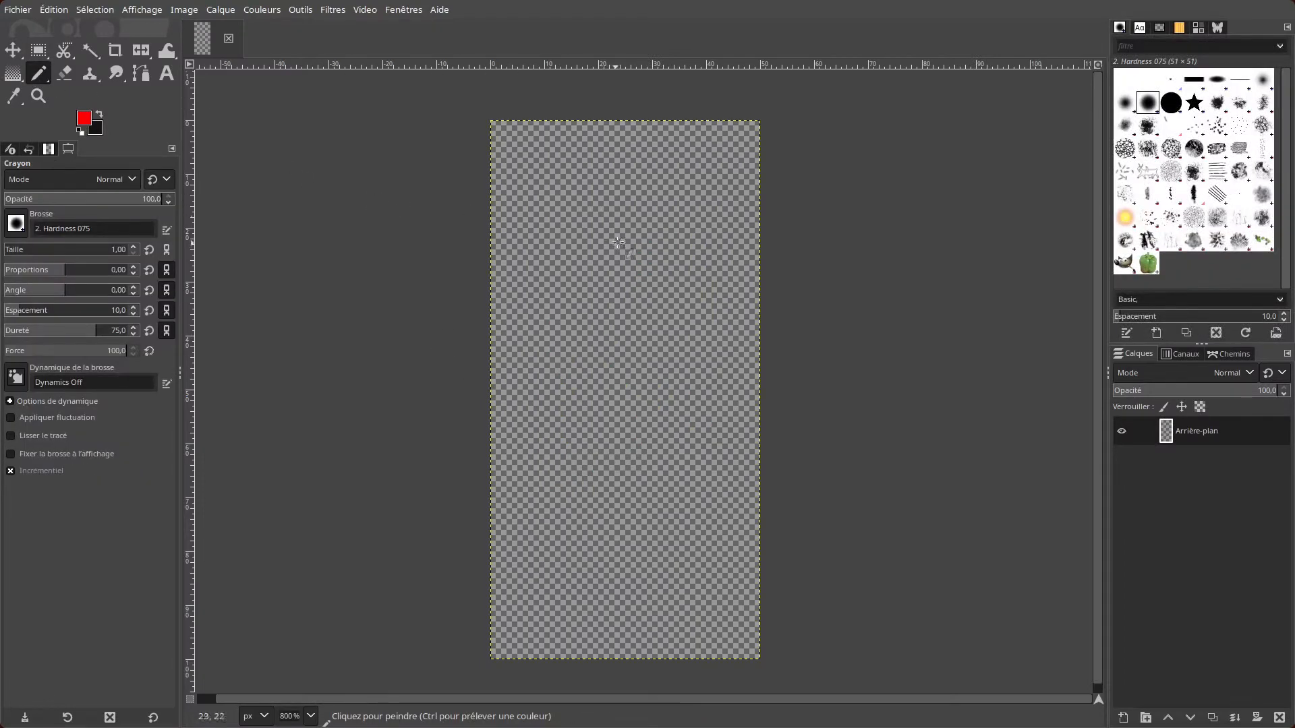
mouse_move(632, 210)
left_mouse_down()
mouse_move(665, 382)
mouse_move(584, 382)
left_mouse_up()
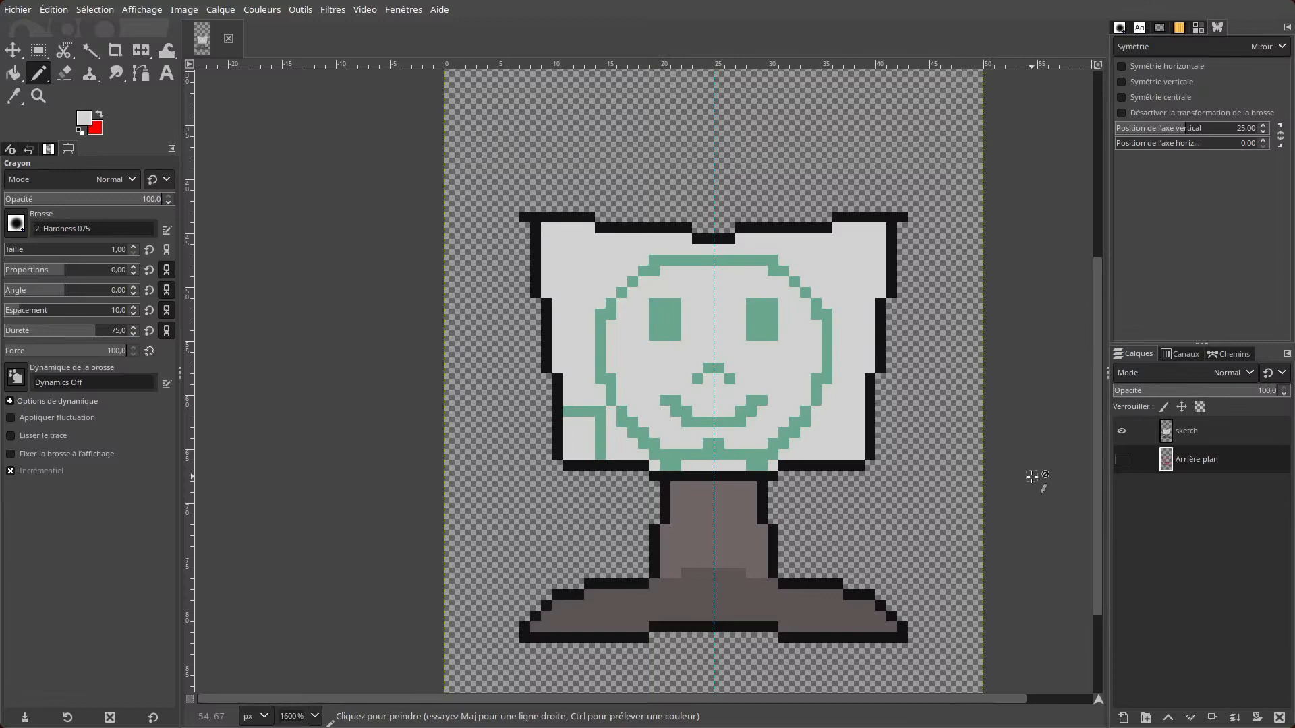
- Export the finished sprite as screen.png into the testimage folder with the default PNG options
left_click(12, 50)
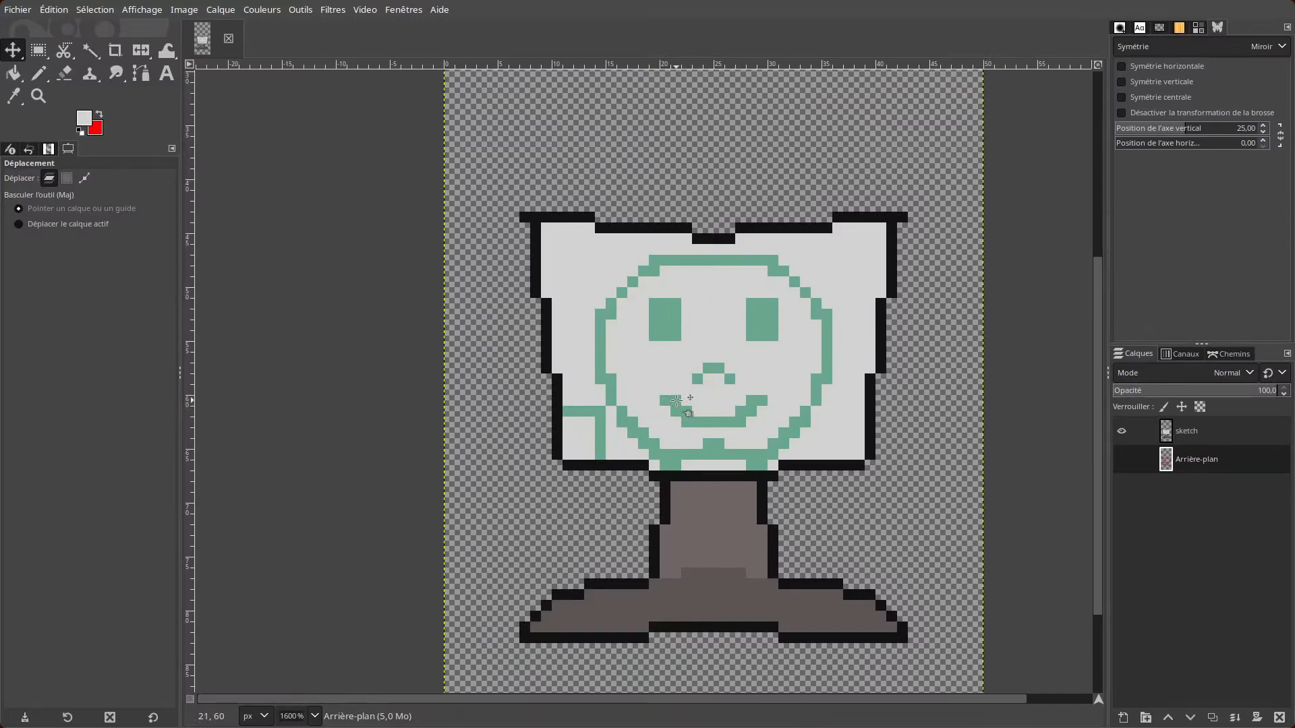
key("ctrl")
key("ctrl+shift+e")
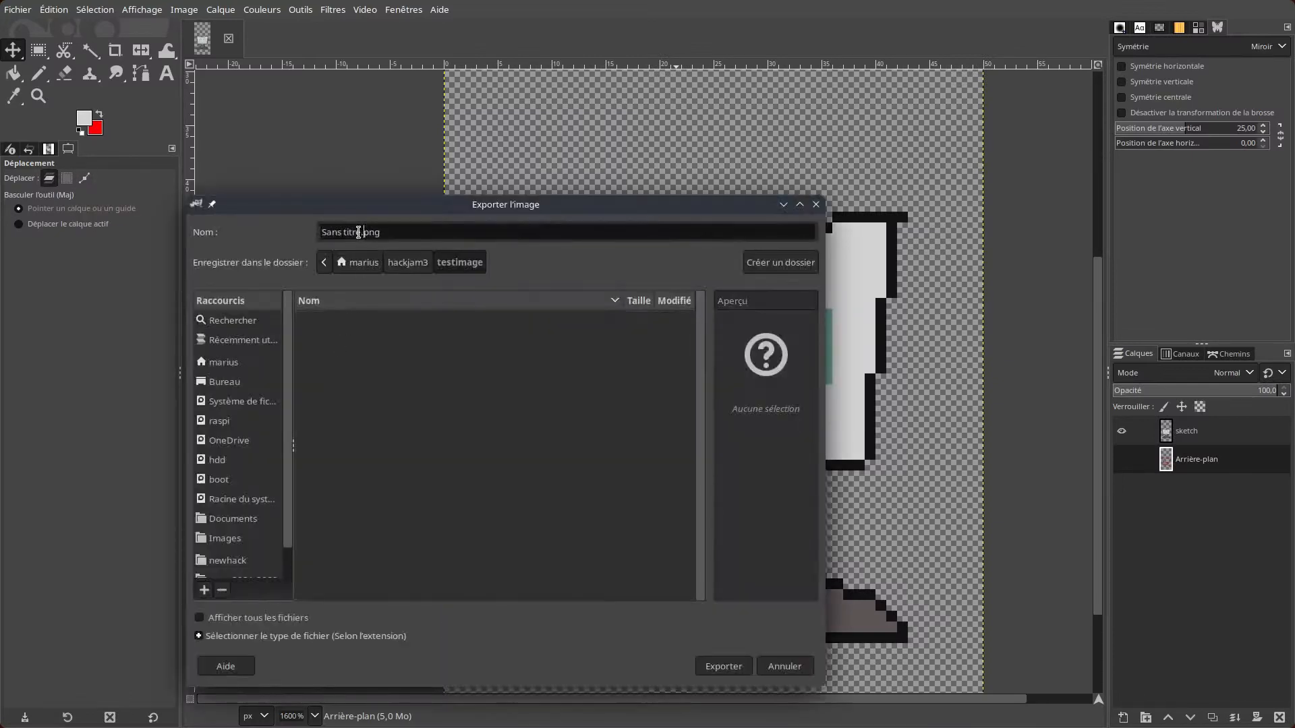
left_click_drag(360, 232, 322, 223)
key("BackSpace")
key("Return")
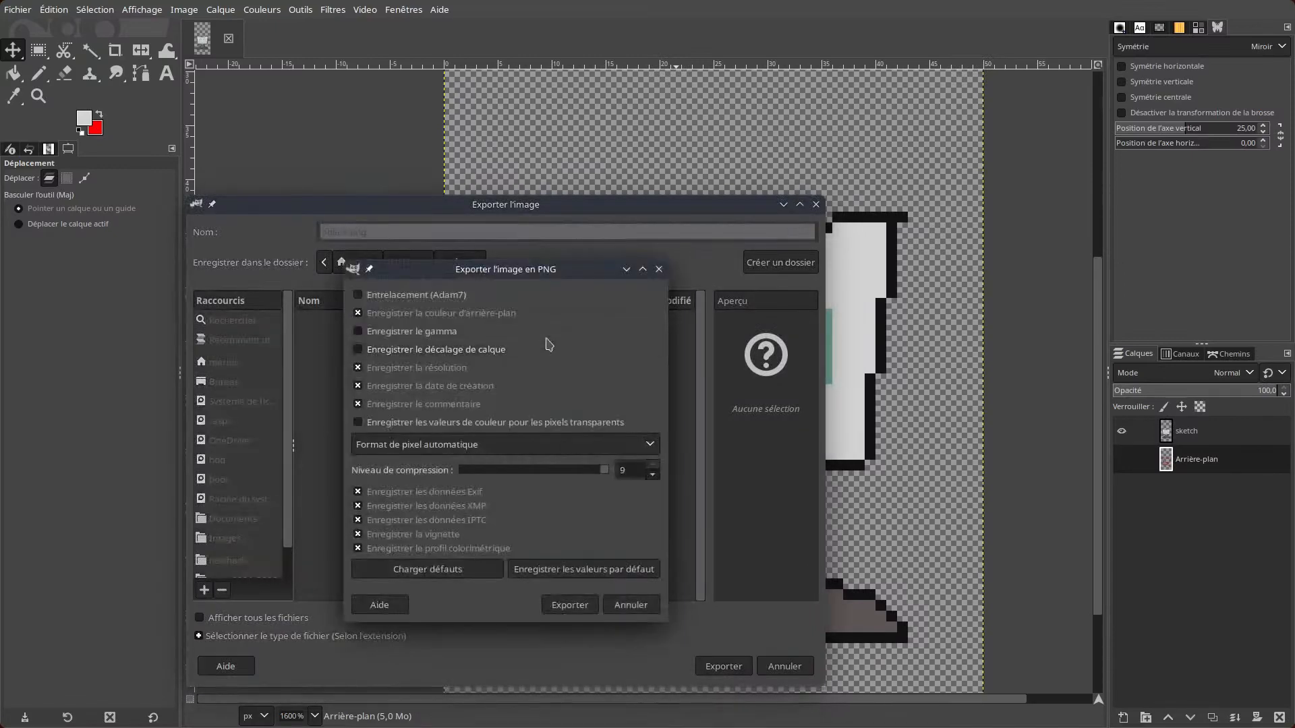
key("Escape")
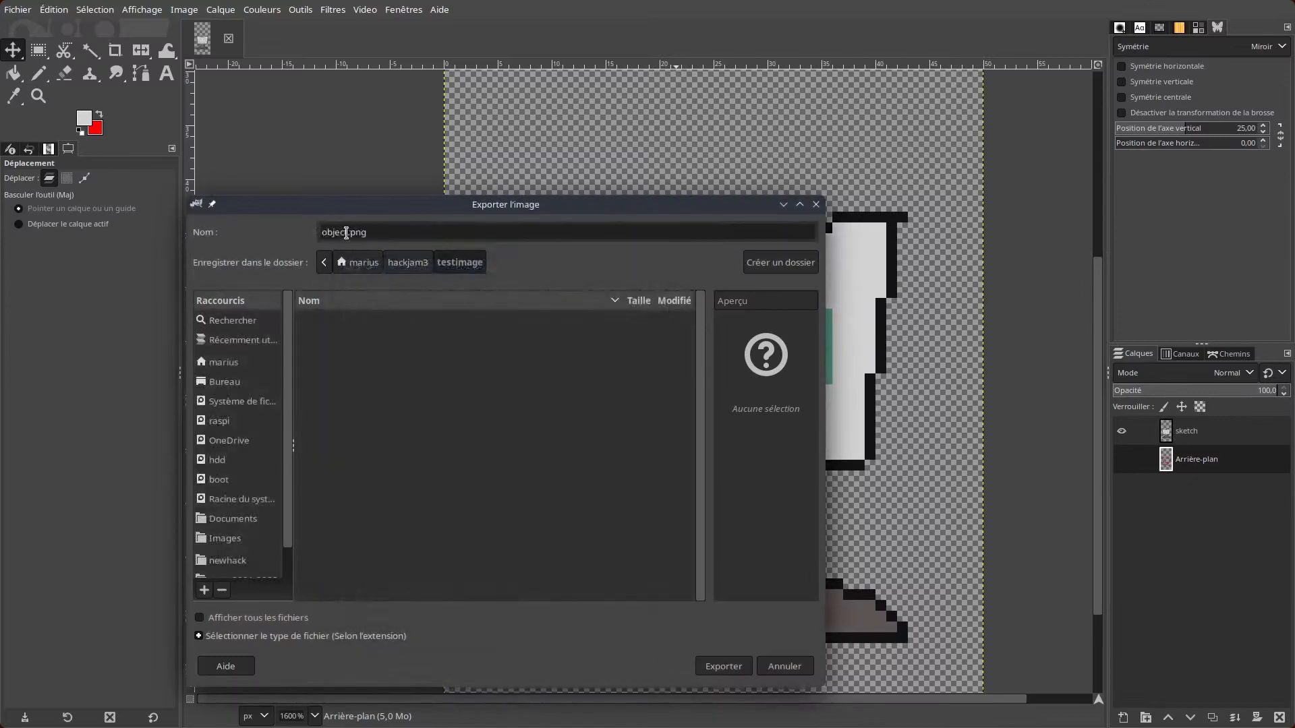
type("screen")
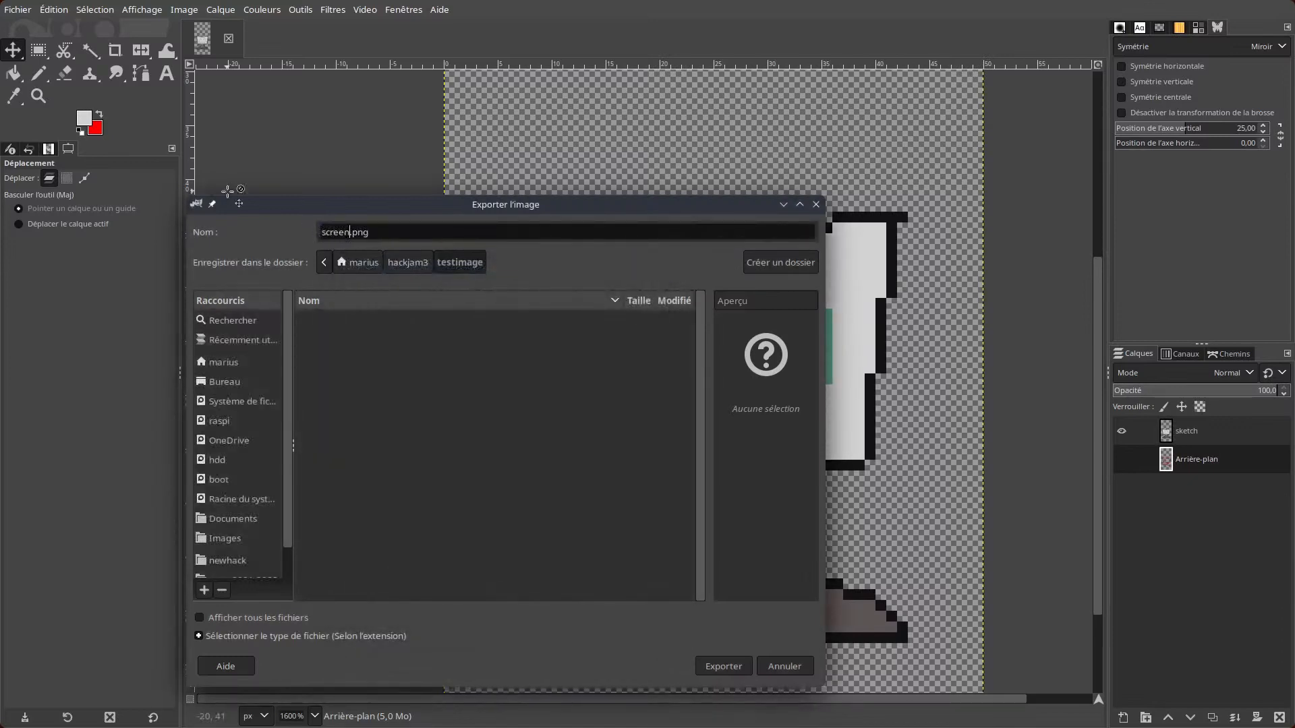
left_click(718, 665)
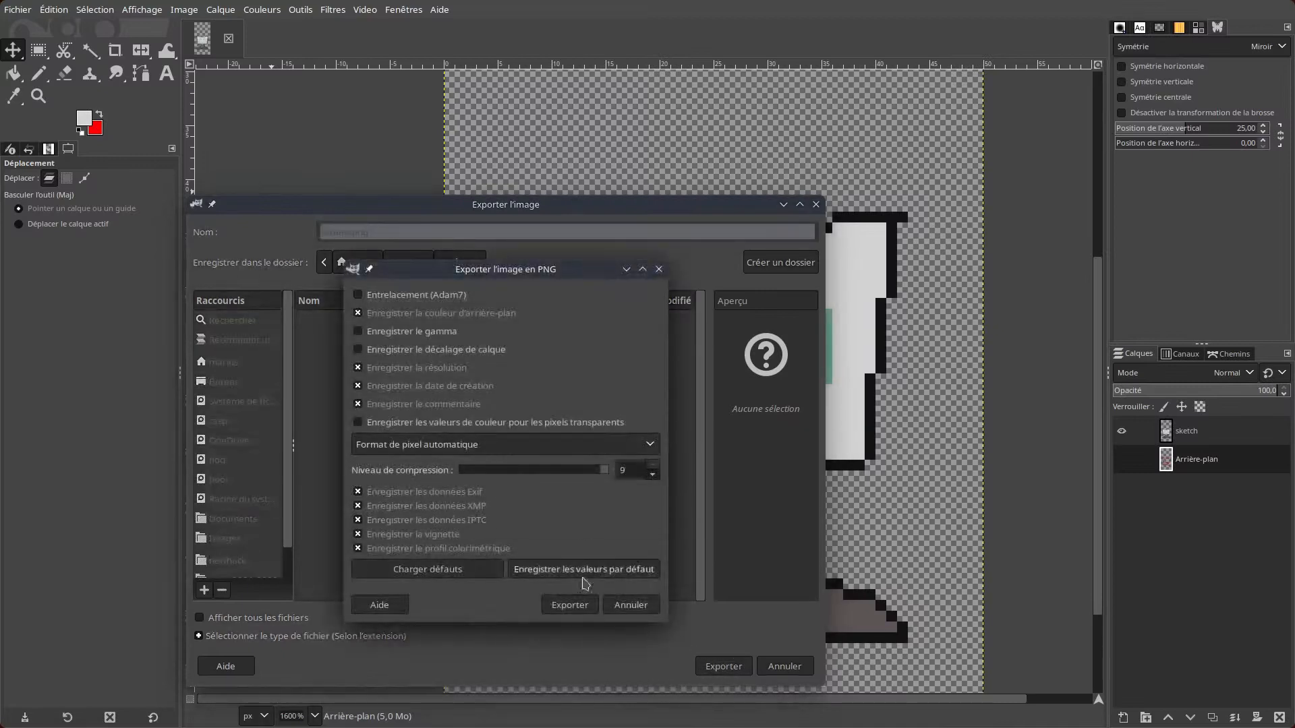
left_click(570, 605)
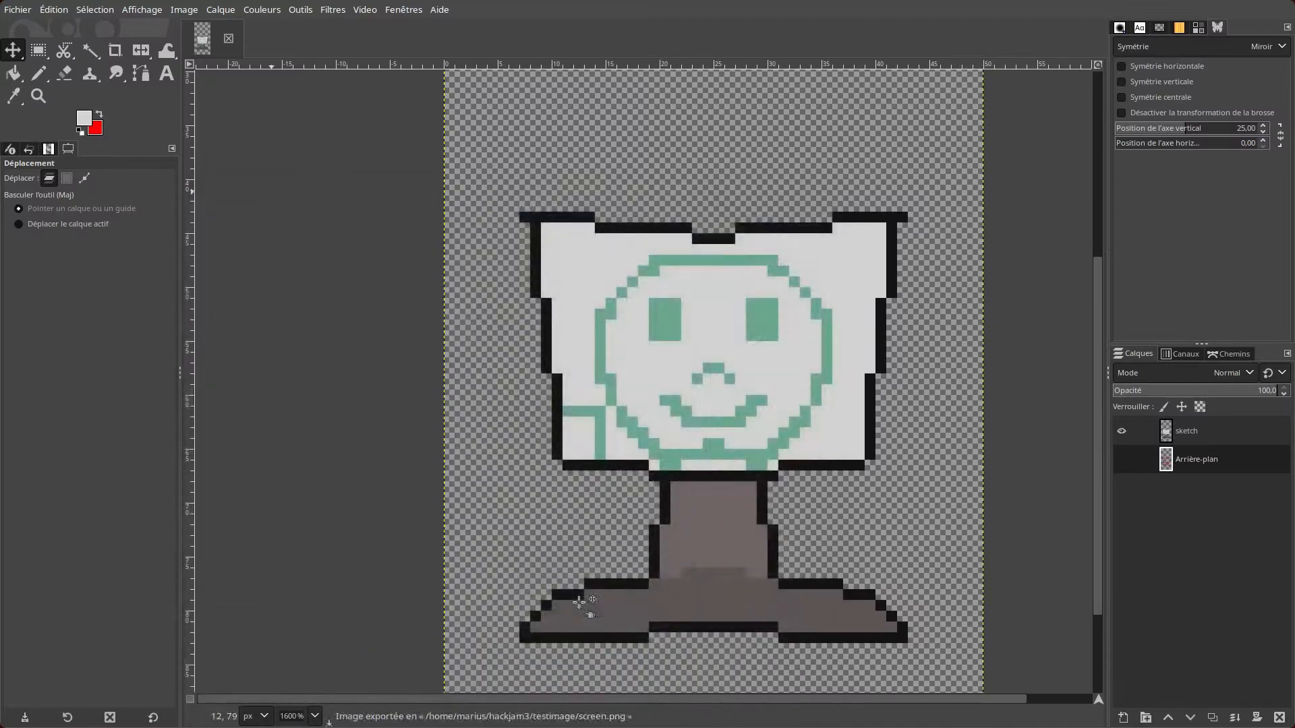
- Switch to SkyTemple and open the object sprite d01p11a1.wan
key("ctrl")
key("ctrl")
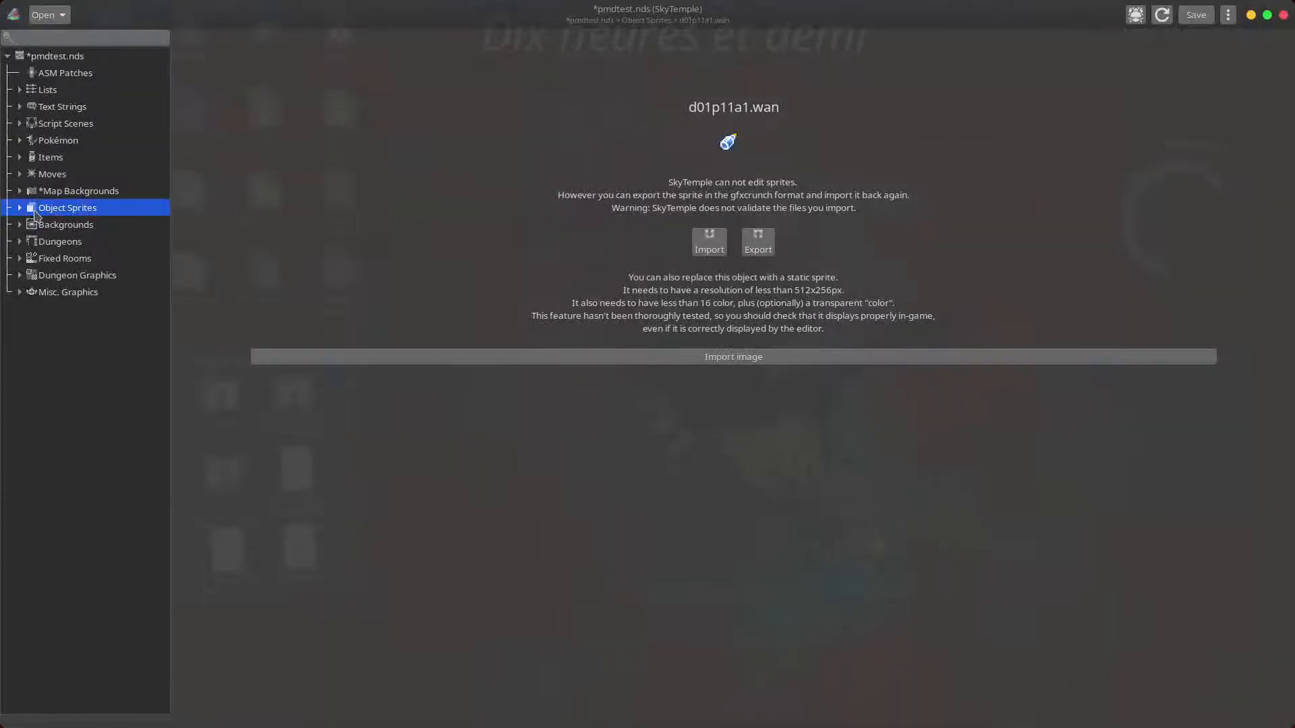
left_click(21, 210)
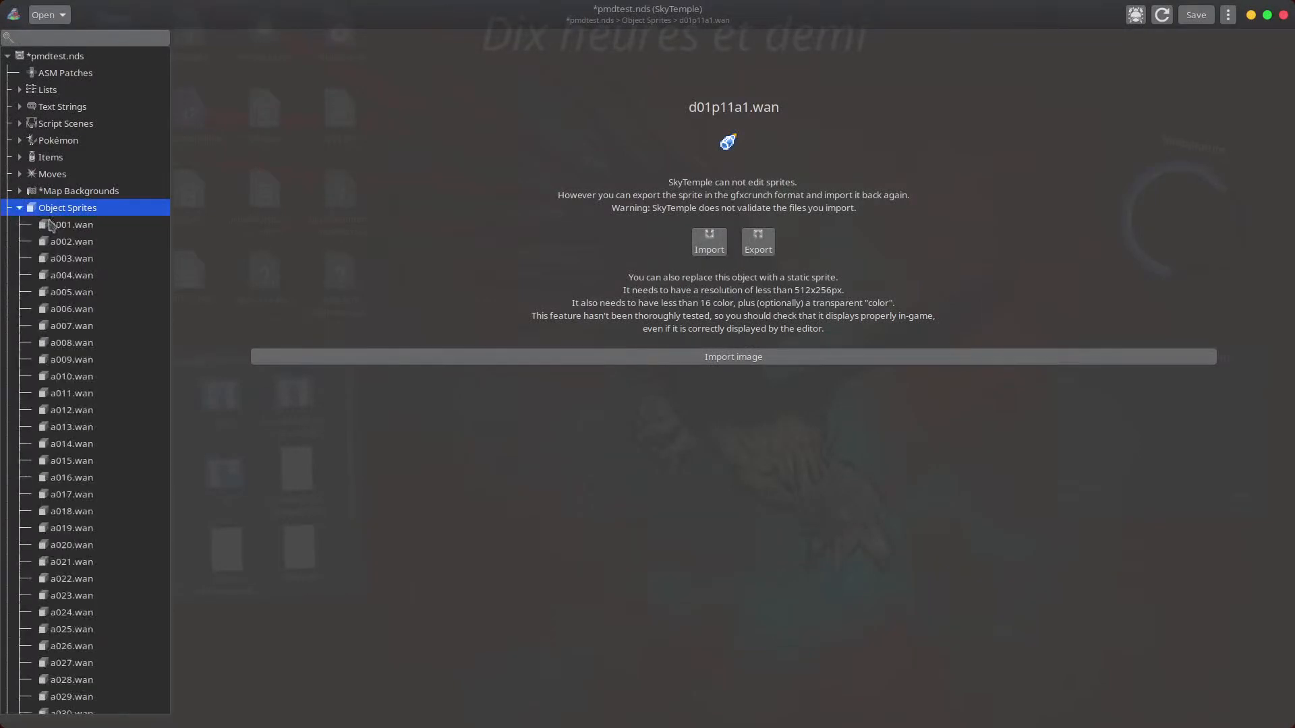
scroll(143, 311, "down", 10)
scroll(144, 312, "down", 10)
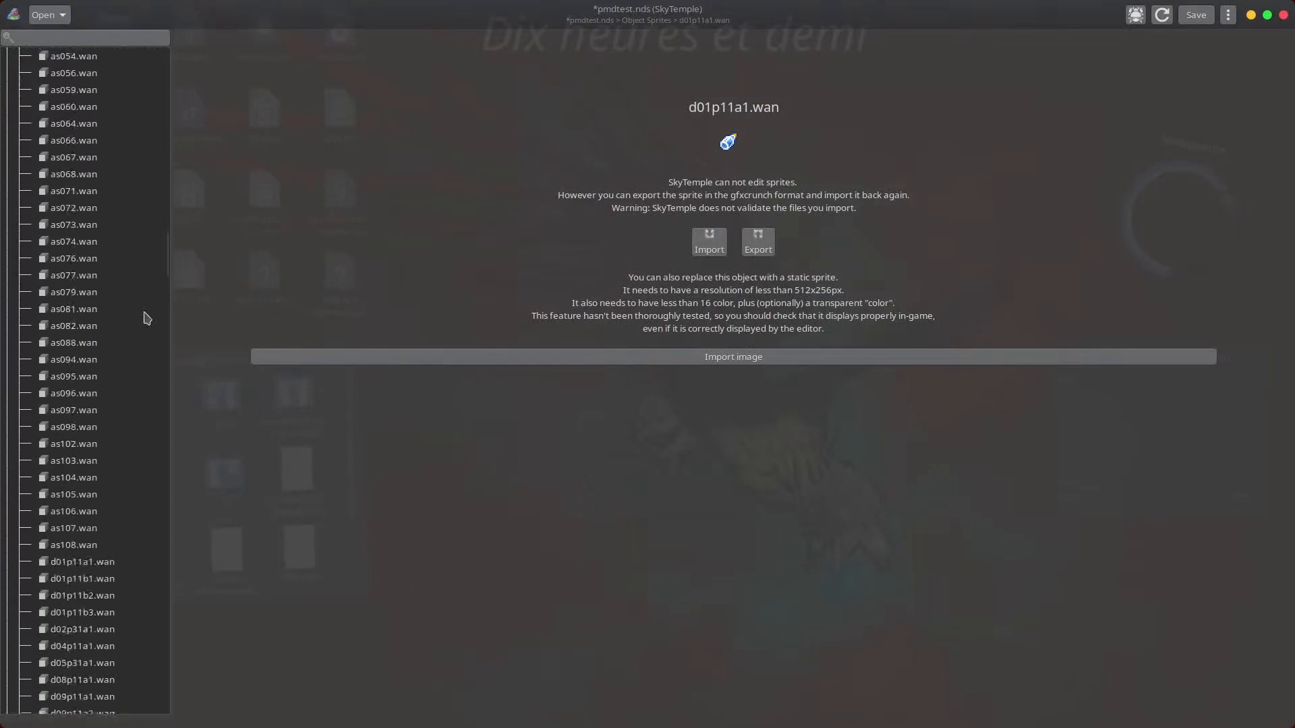
left_click(86, 368)
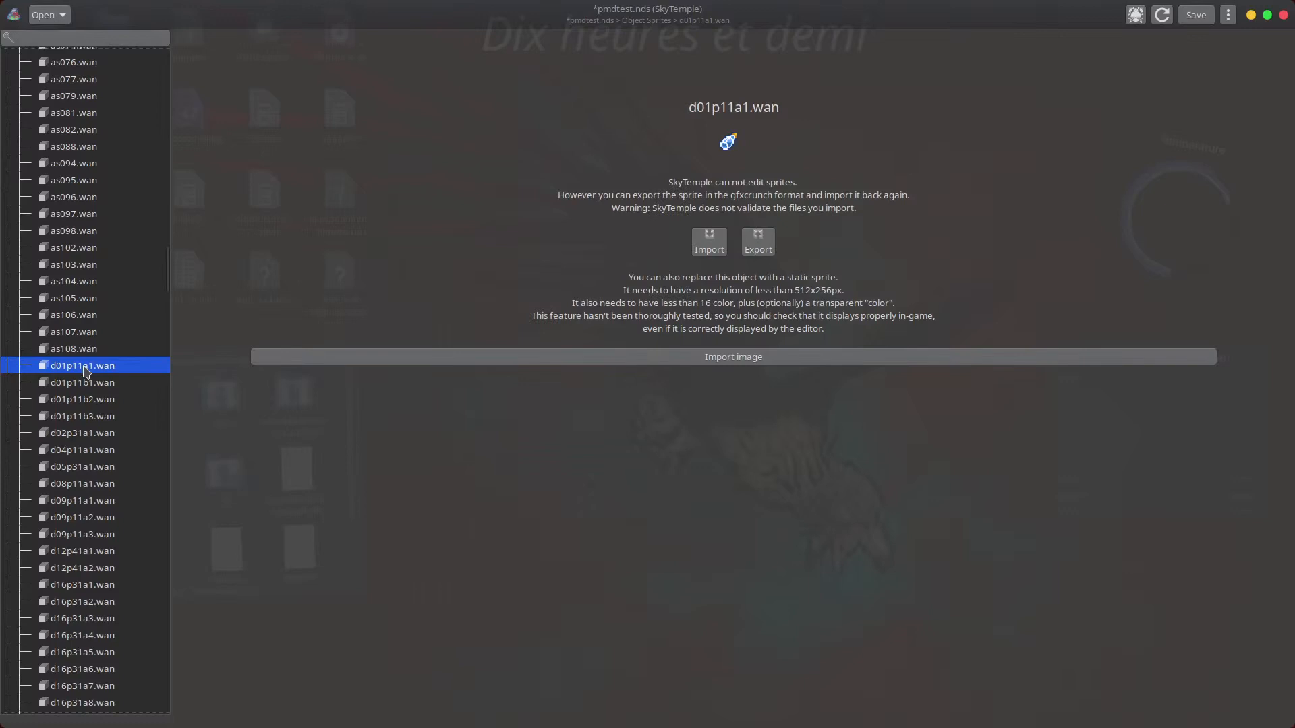
- Examine neighbouring object sprites such as as103.wan, as094.wan and d01p11b2.wan for comparison
left_click(95, 317)
left_click(98, 264)
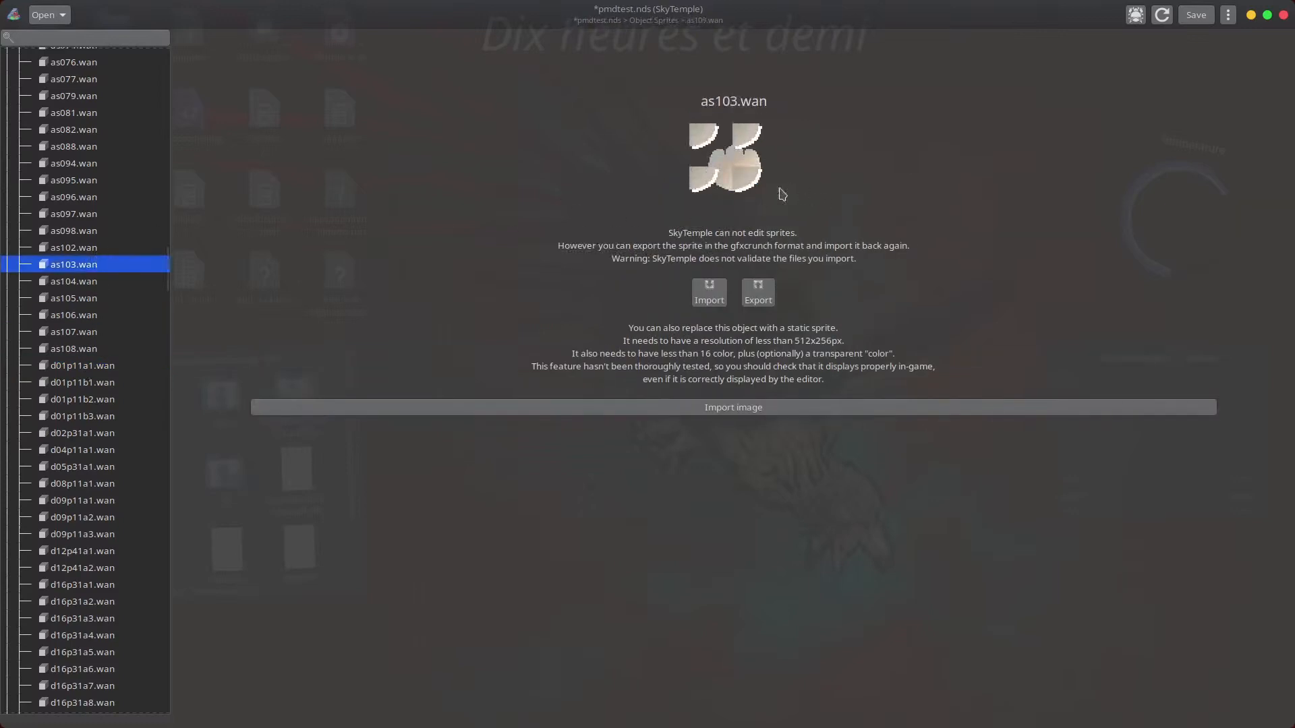
scroll(81, 250, "up", 2)
left_click(85, 244)
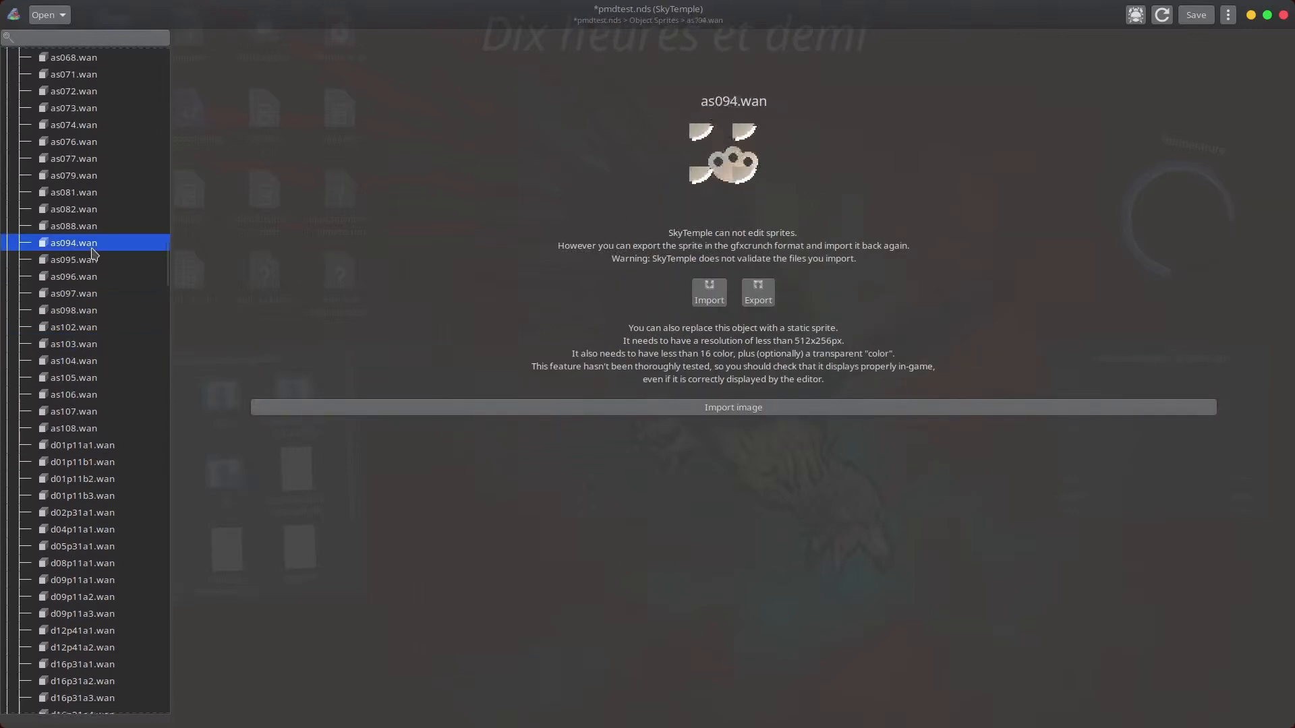
scroll(85, 256, "down", 5)
left_click(119, 212)
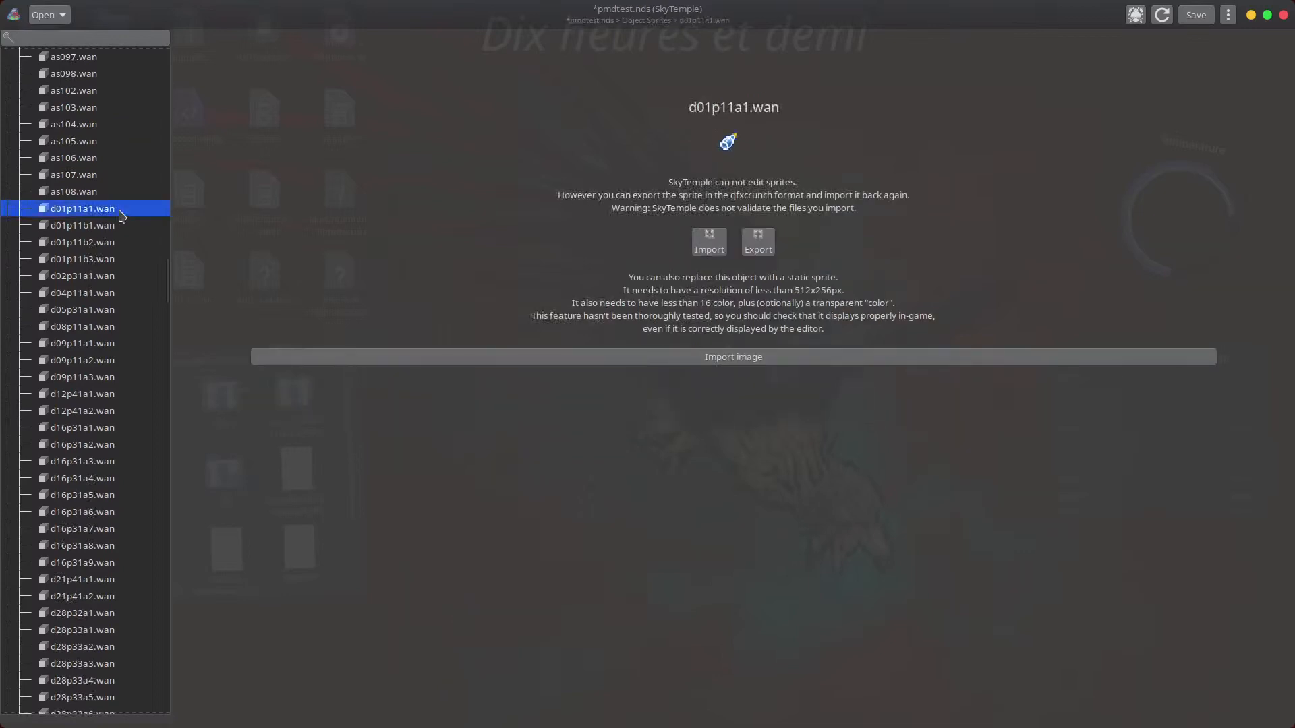
left_click(110, 228)
left_click(98, 276)
left_click(105, 243)
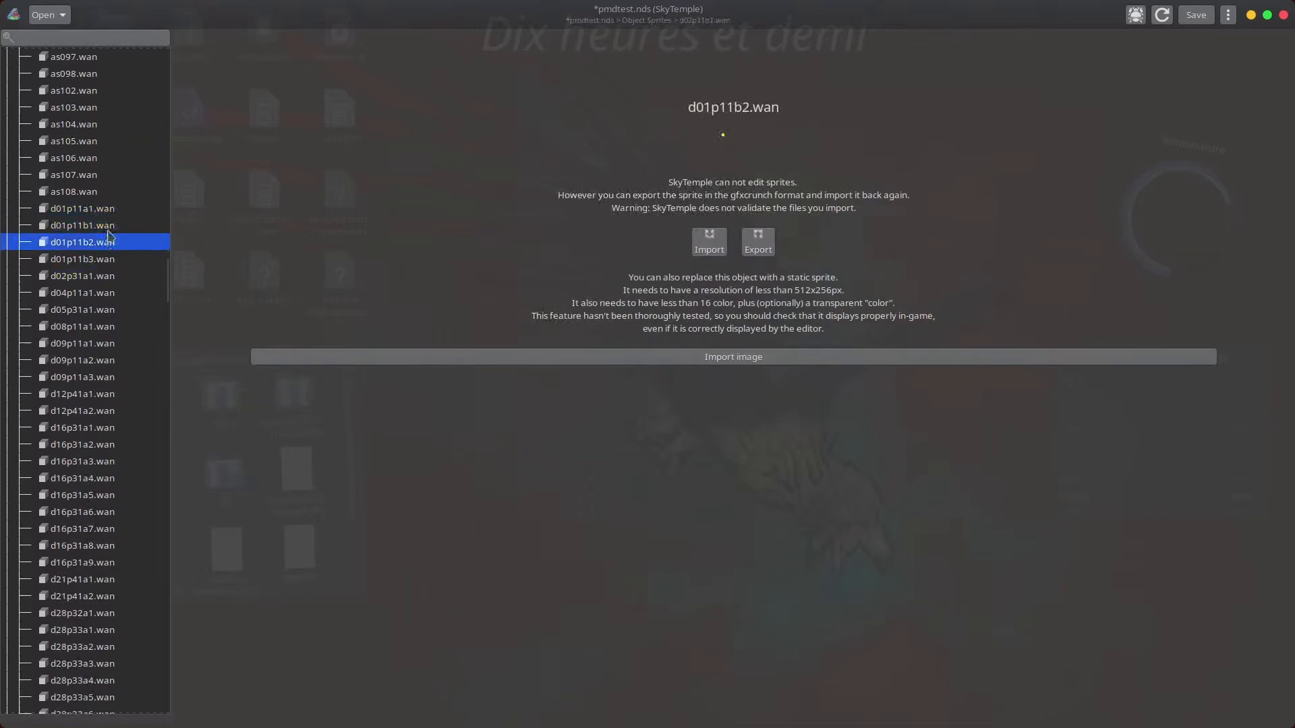
- Replace the object sprite d01p11a1.wan with the static image screen.png
left_click(113, 212)
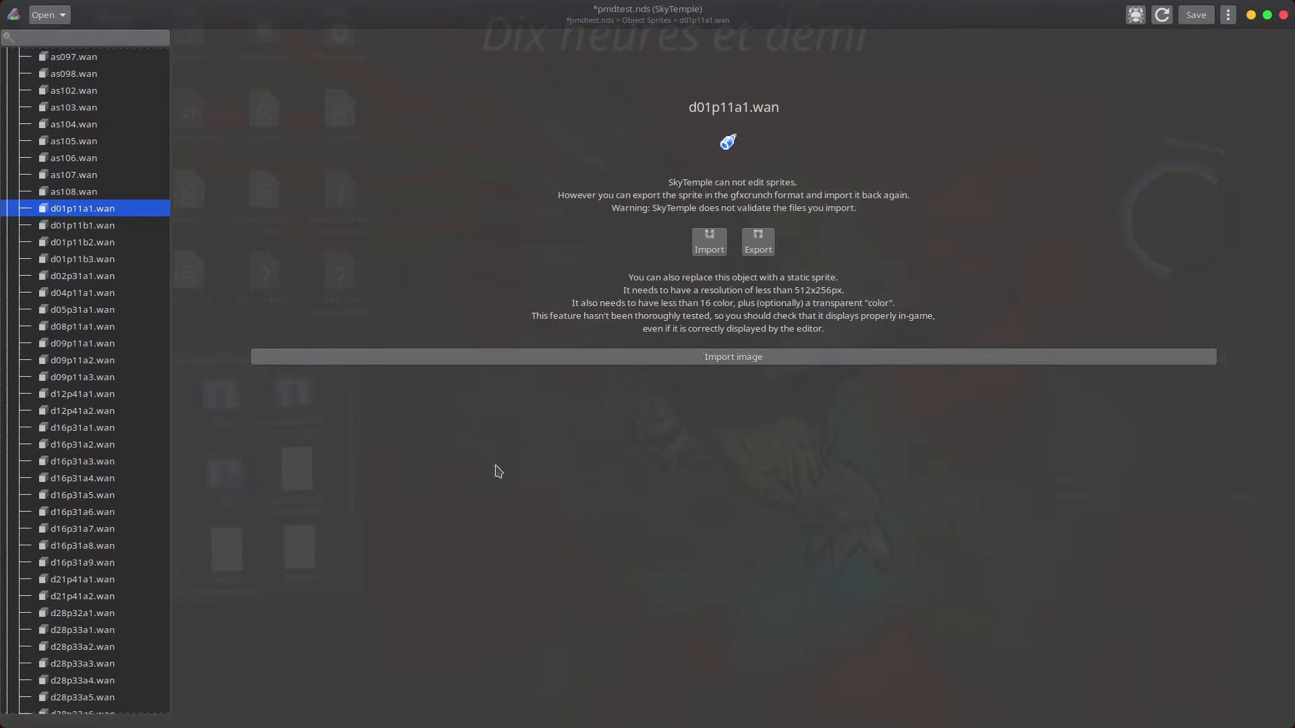
left_click(729, 357)
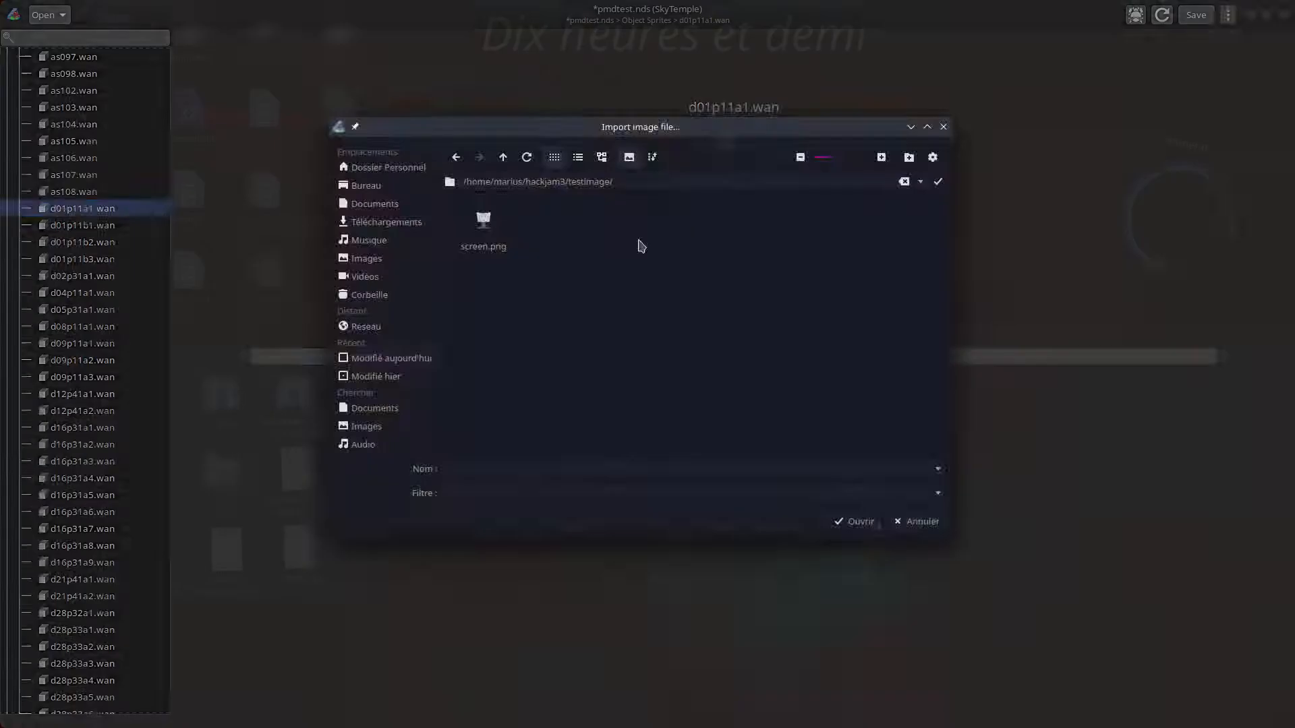
double_click(490, 238)
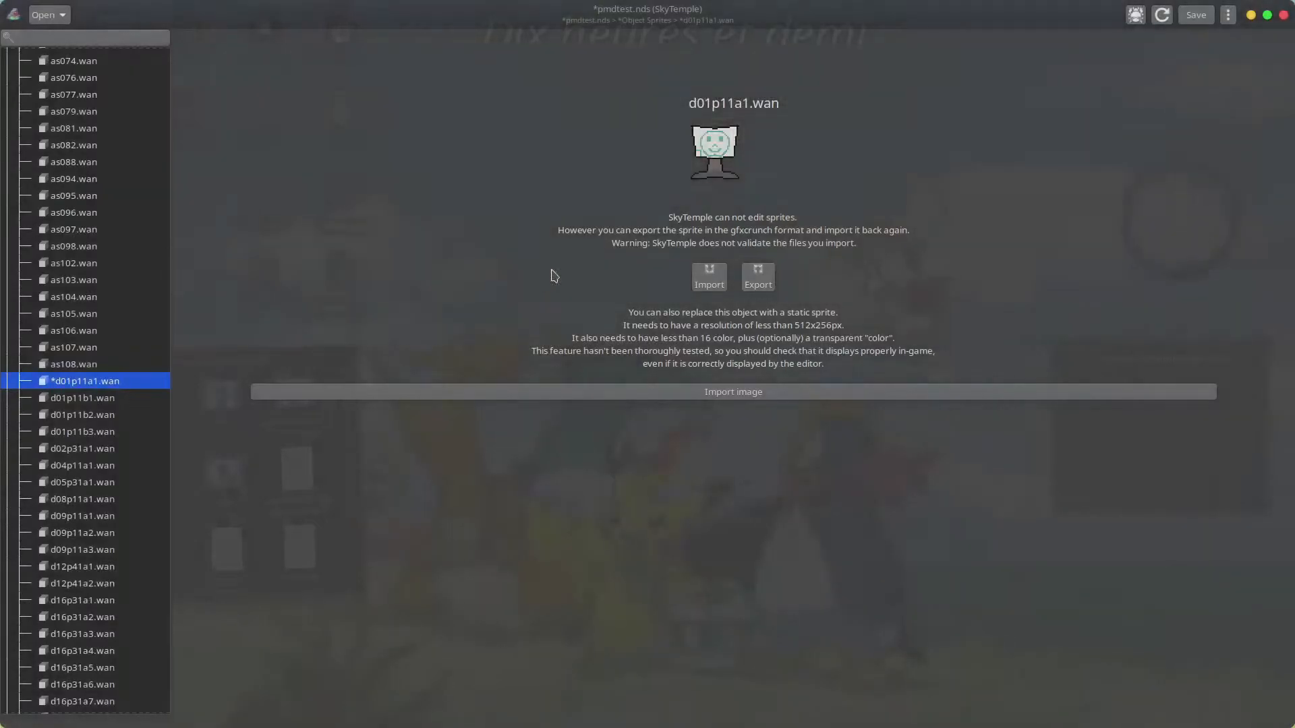
- Expand the Script Scenes group in the ROM's project tree
mouse_move(513, 710)
scroll(70, 273, "up", 20)
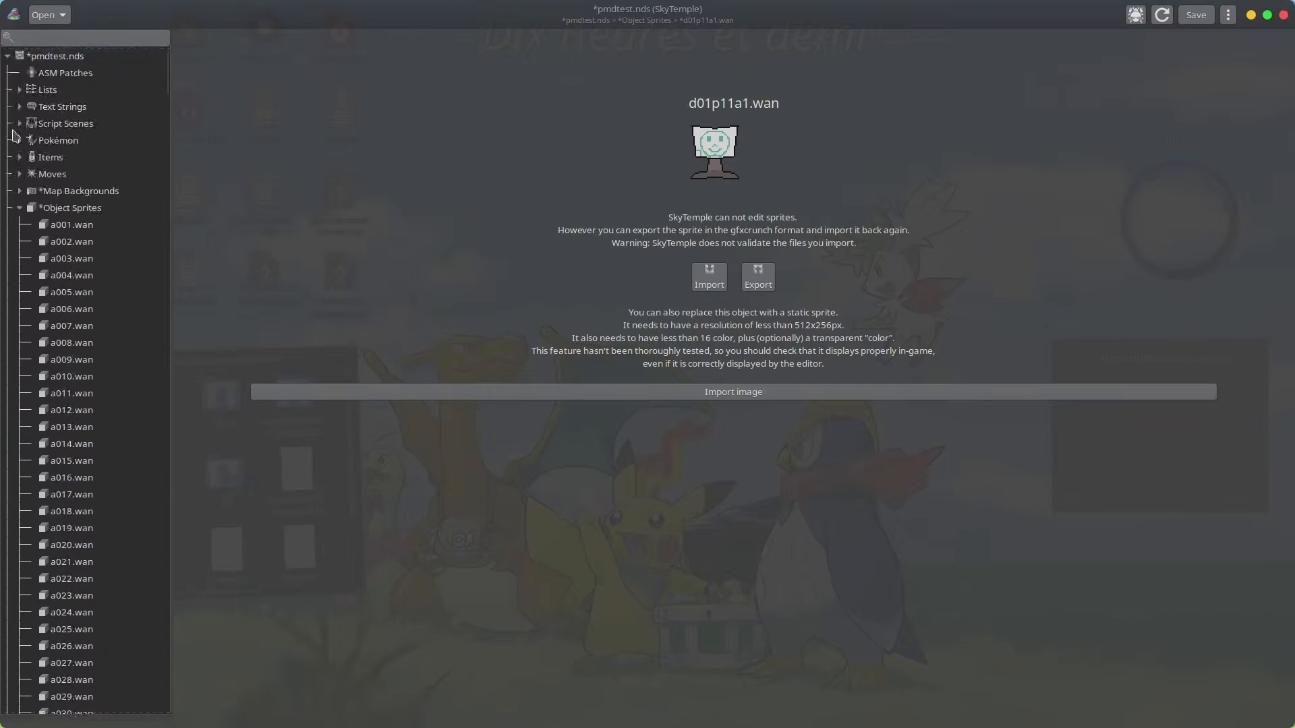
left_click(20, 124)
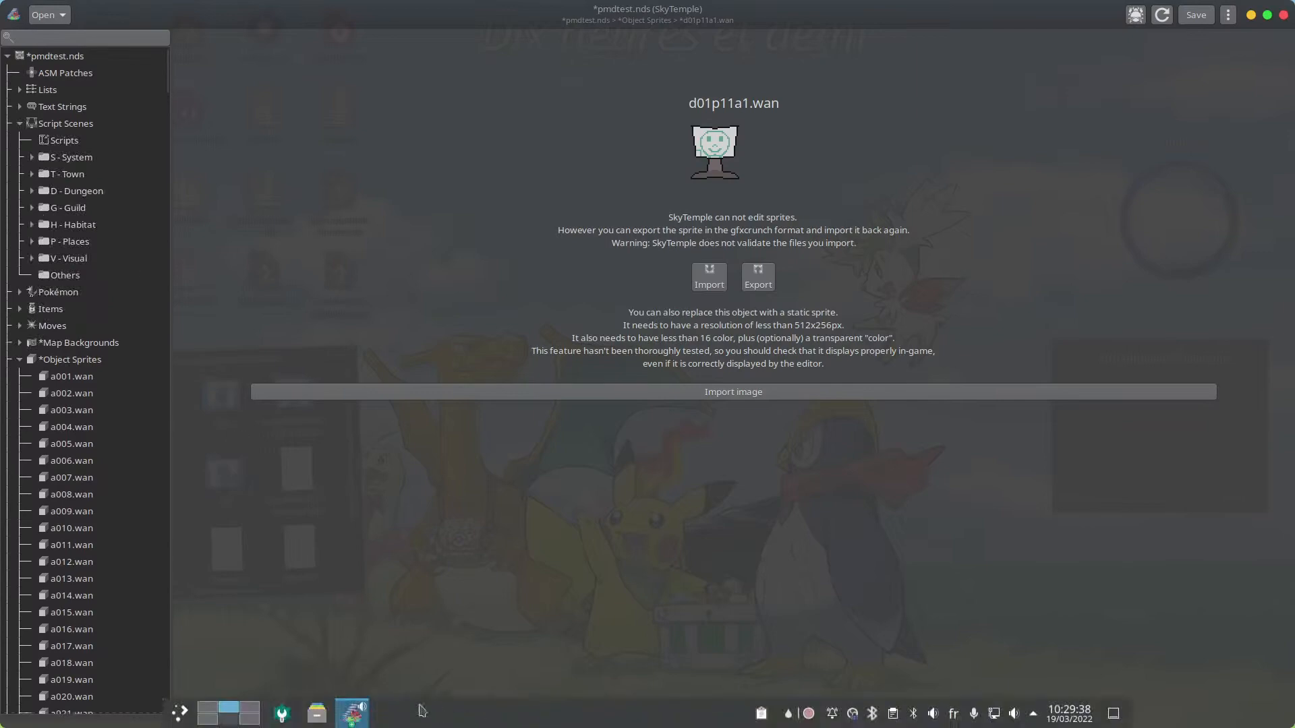
- Switch to the script debugger, enlarge its window, and bring up the S13P02A acting scene t02a0201 in SkyTemple
left_click(351, 713)
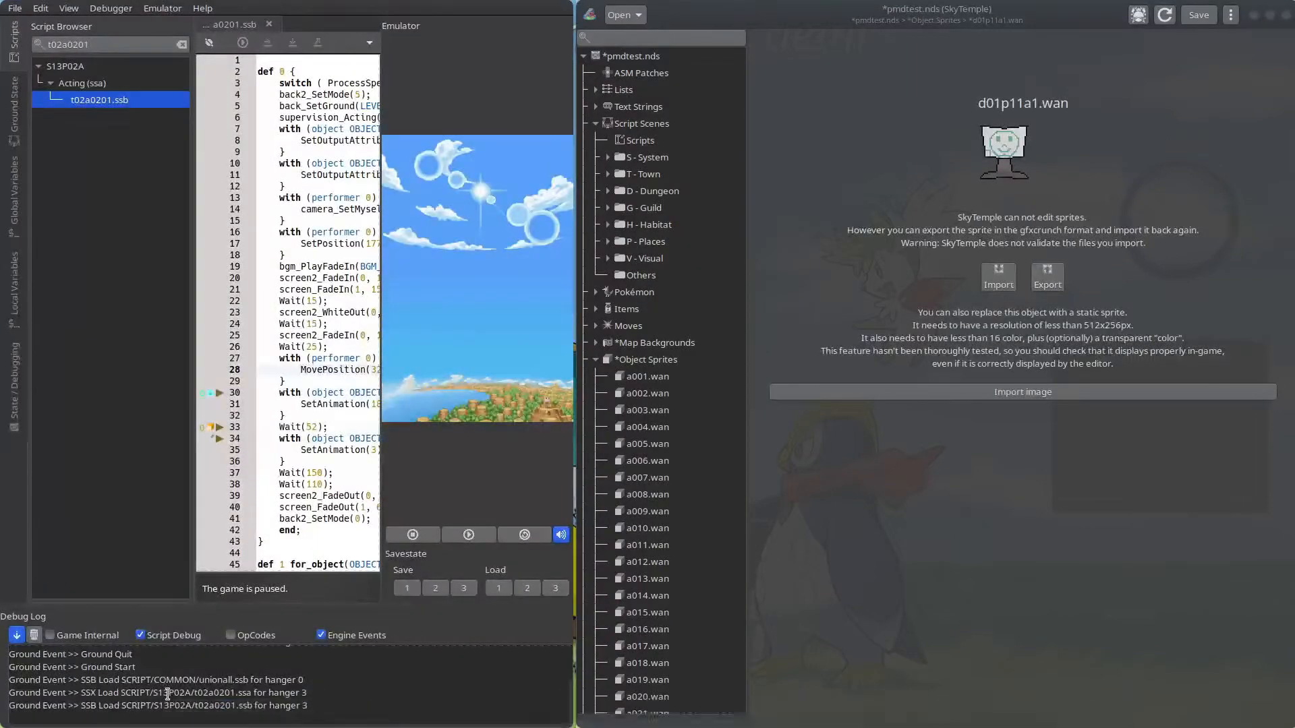
key("super+Page_Up")
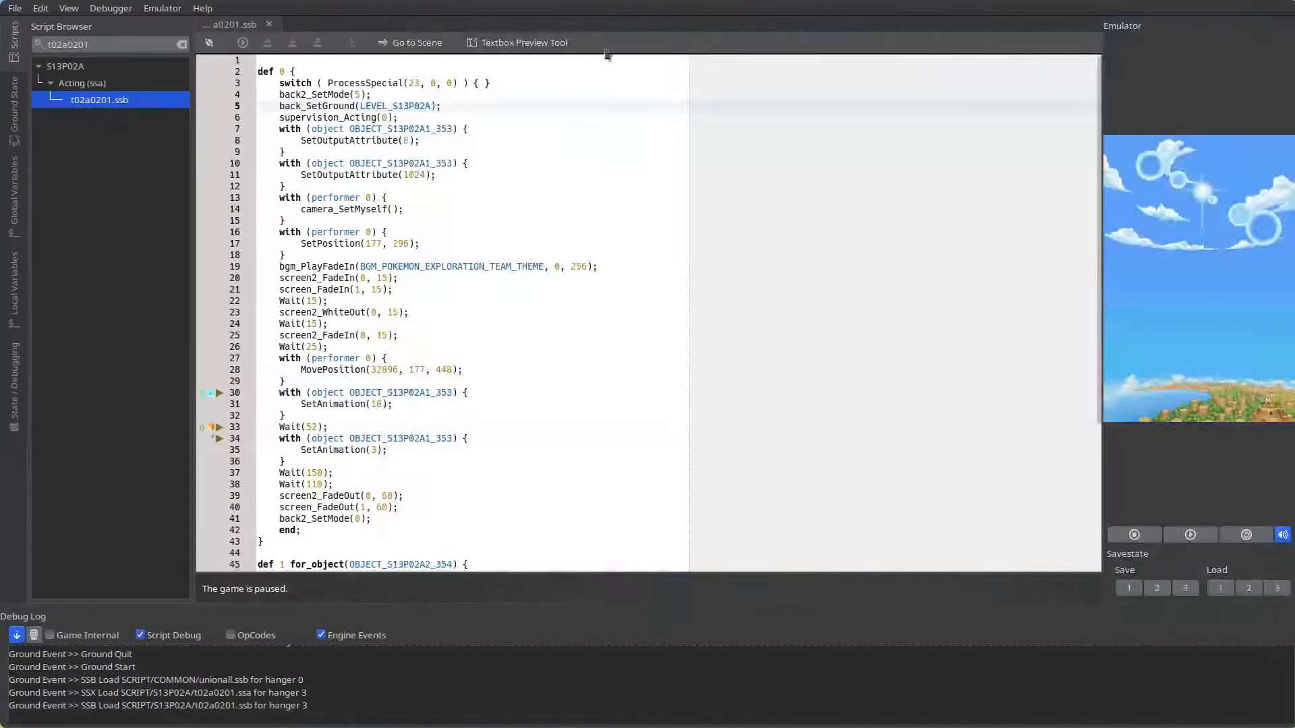
left_click(385, 302)
key("super+Left")
key("super+Page_Down")
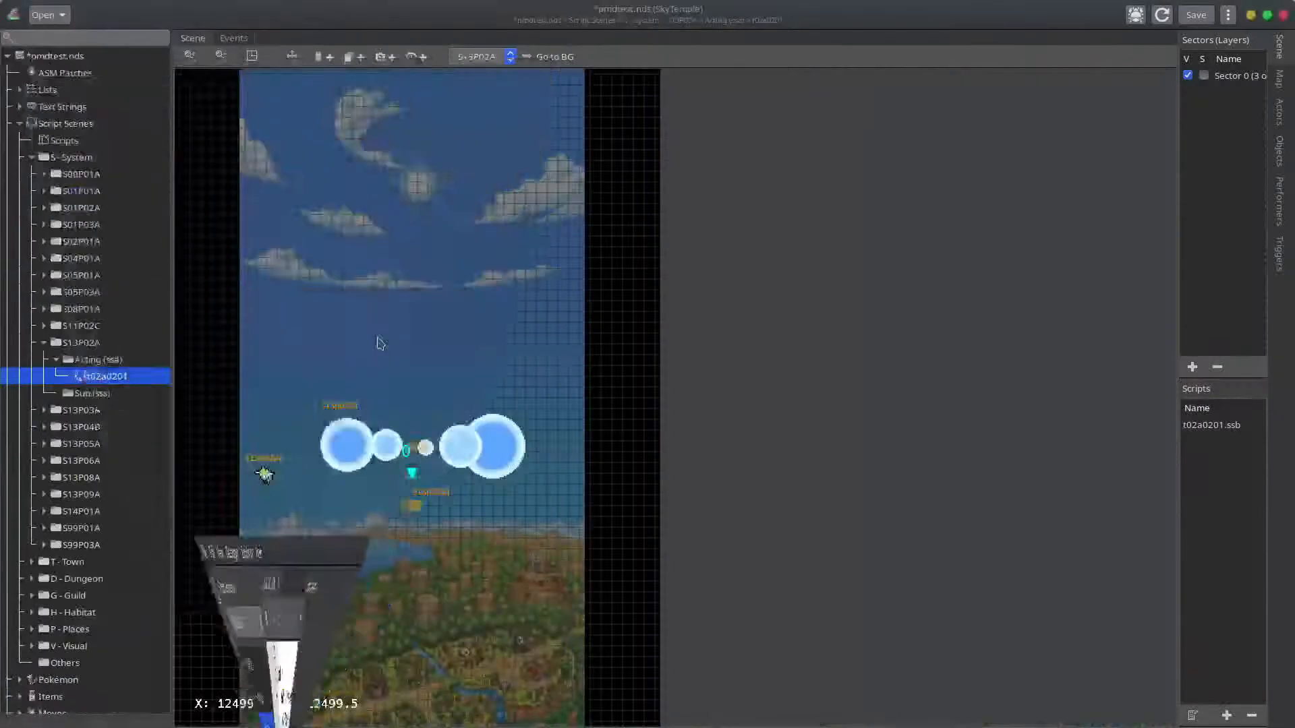
scroll(601, 441, "down", 2)
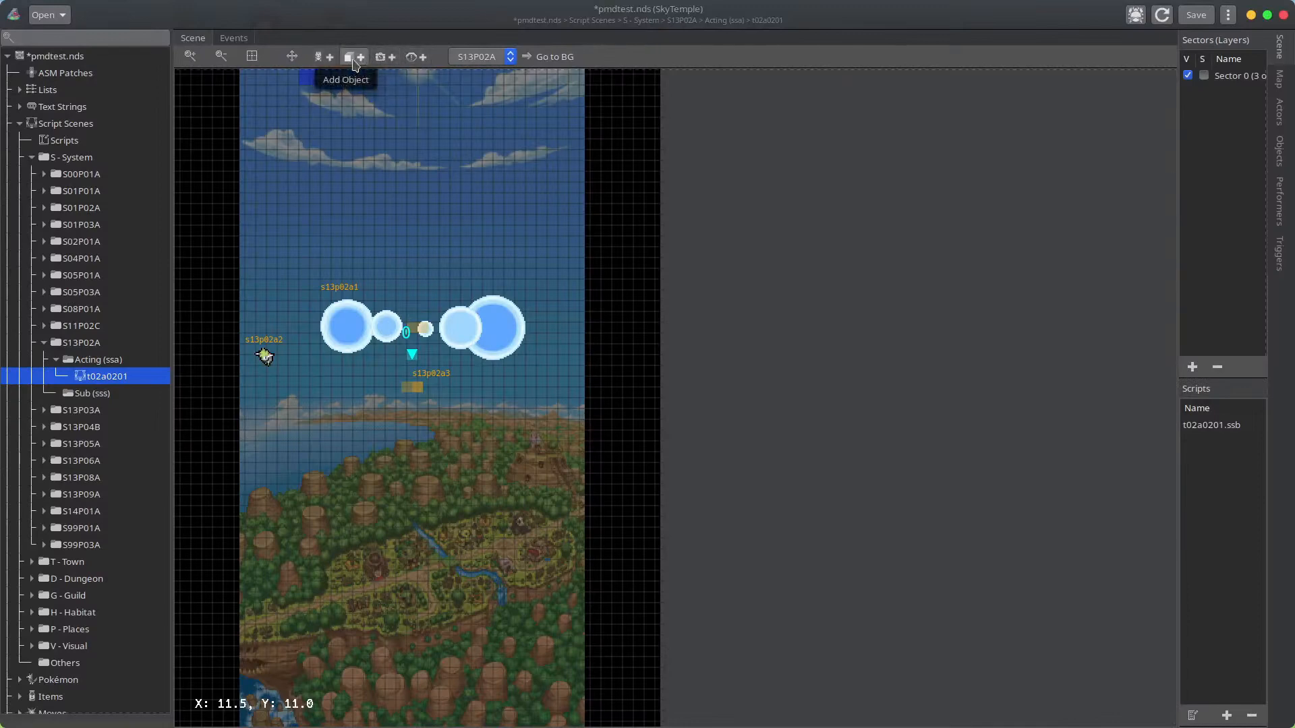
- Add an object of kind d01p11b1_11 to the scene, over the village area of the map
left_click(355, 58)
left_click(407, 547)
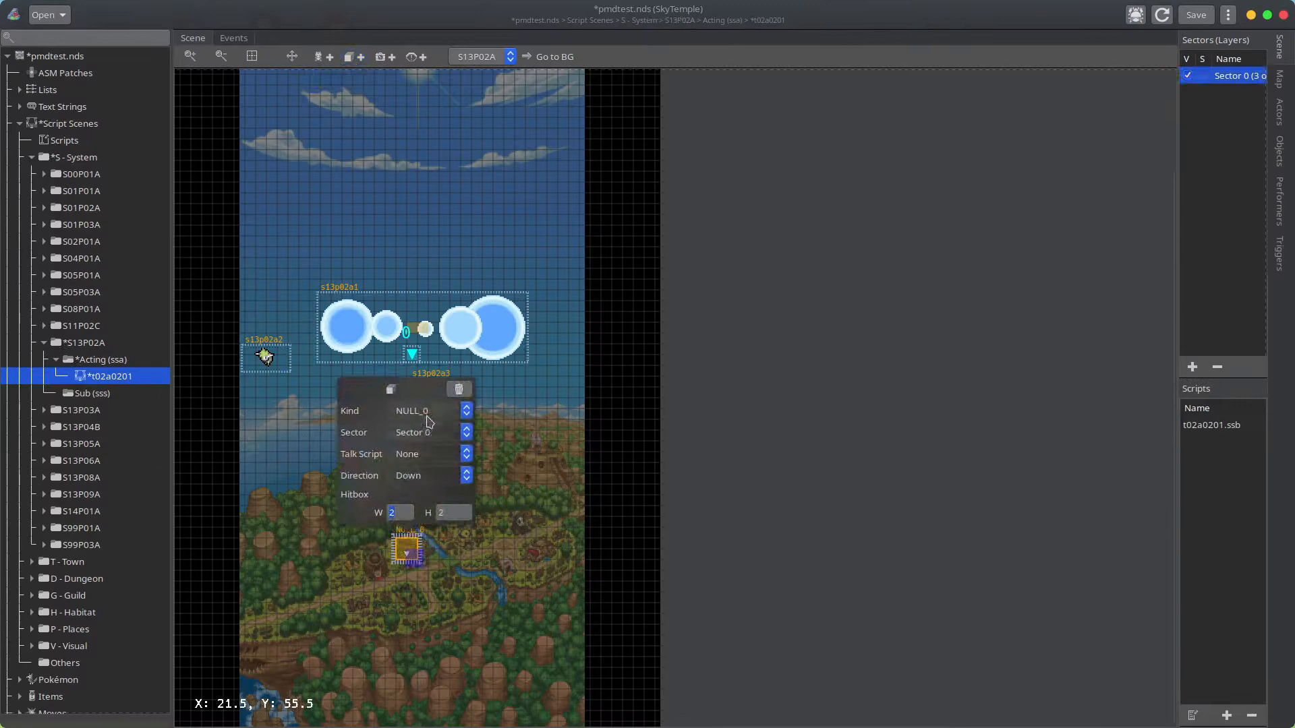
left_click(429, 410)
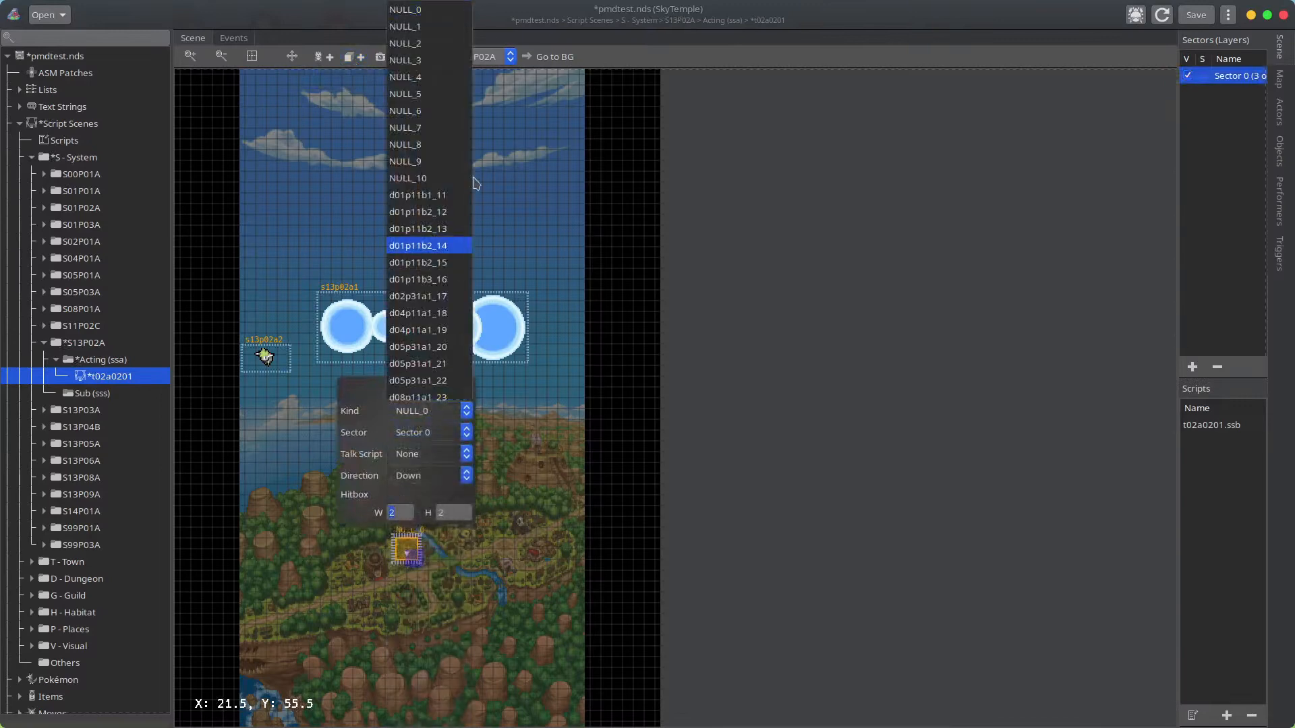
left_click(435, 196)
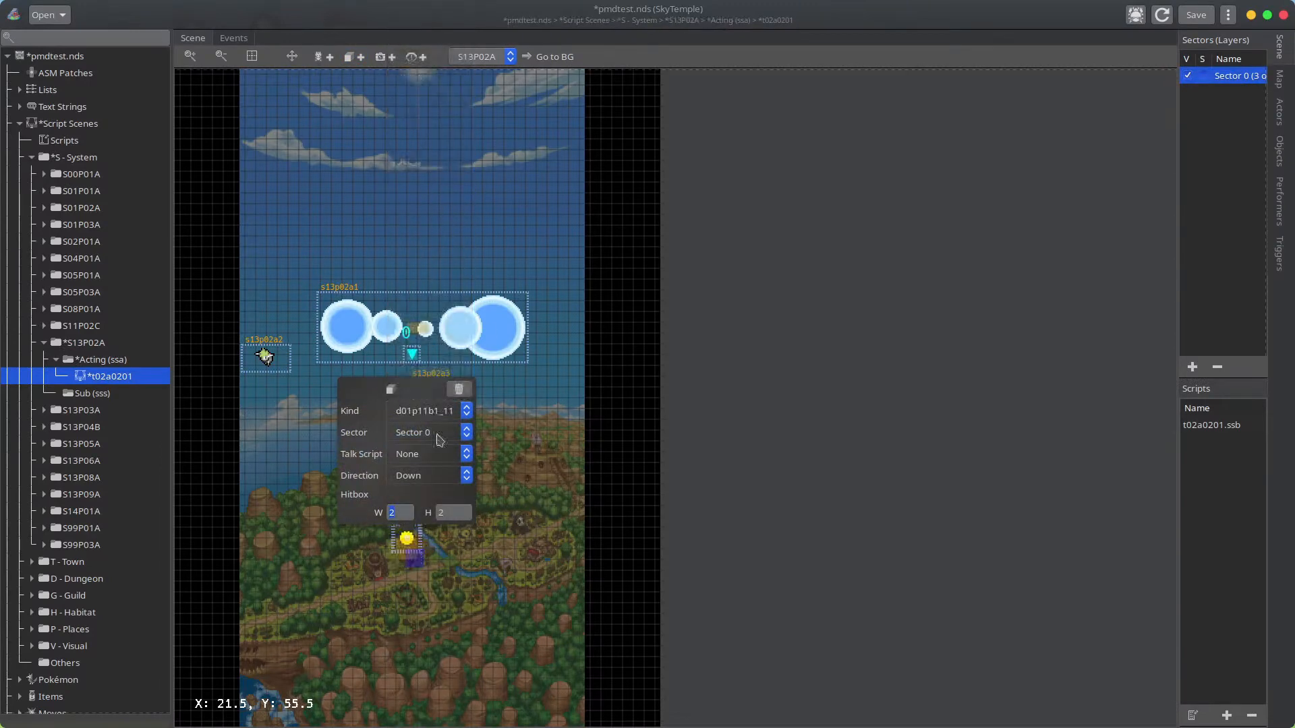
- Try the kinds d01p11b2_12 and v22p02a2_294 on the newly placed object
left_click(425, 410)
left_click(429, 211)
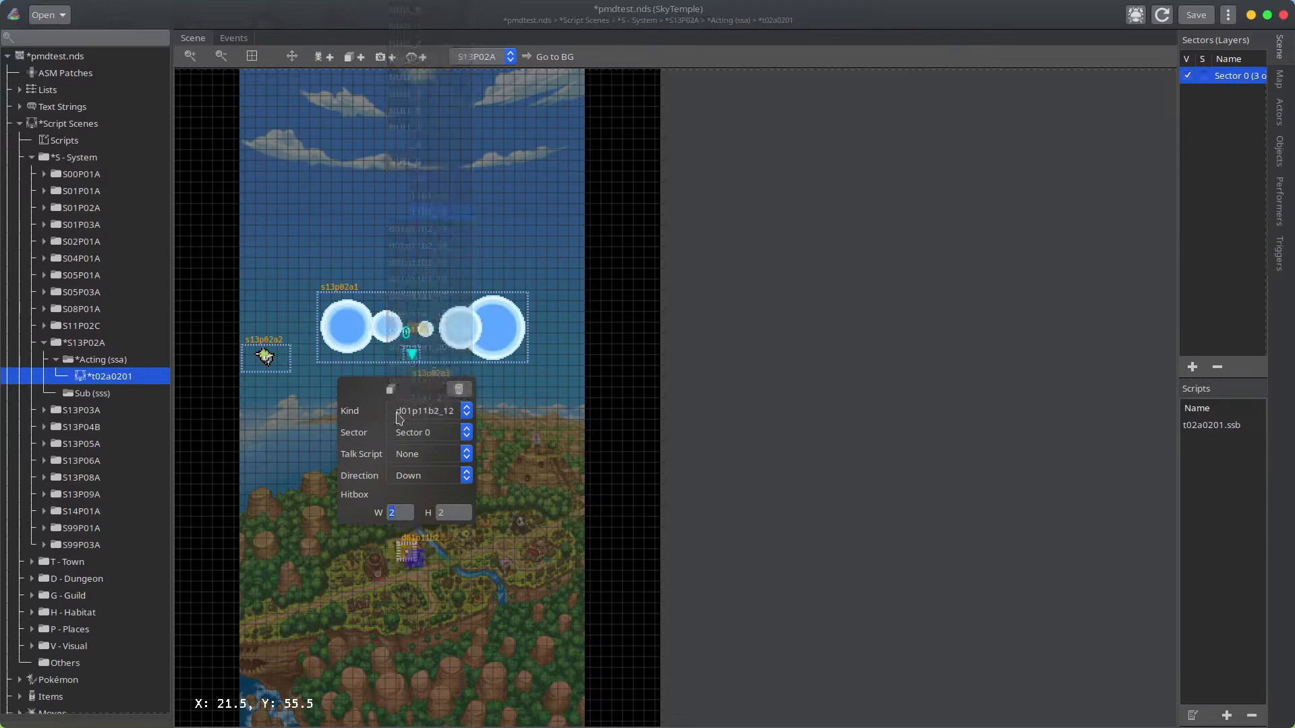
left_click(404, 413)
scroll(442, 301, "down", 5)
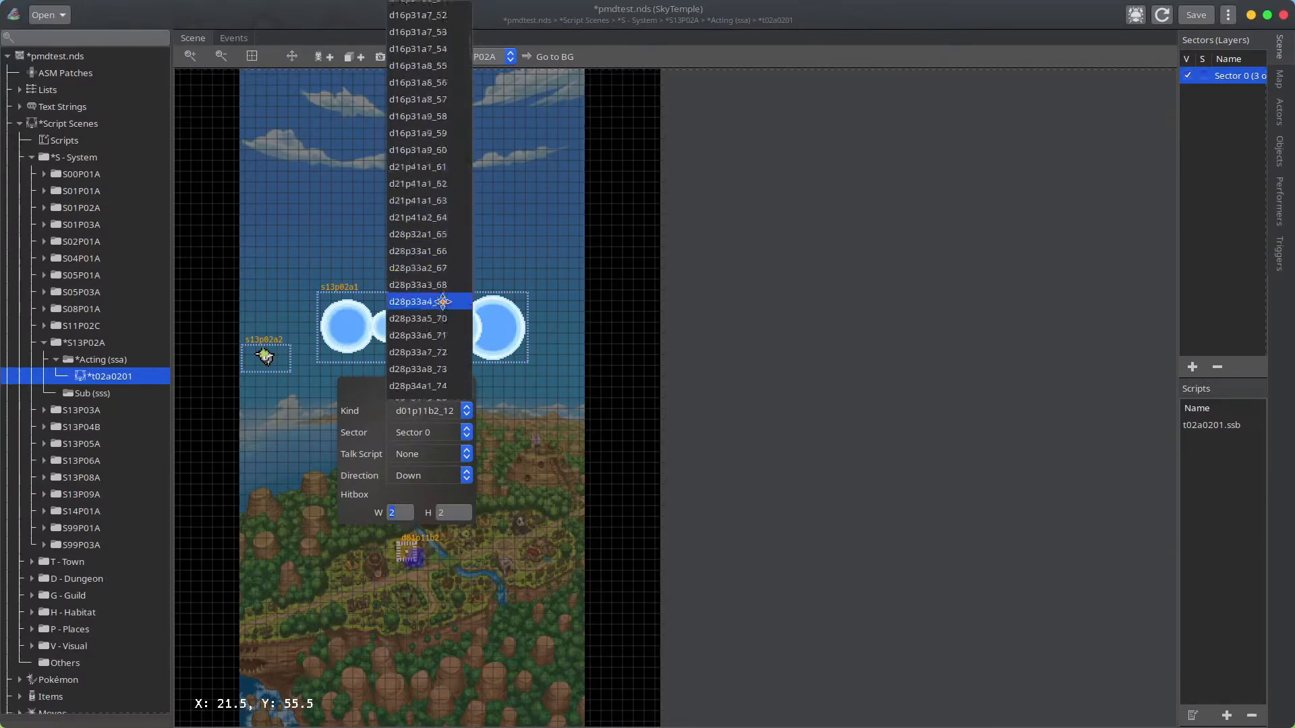
scroll(443, 301, "down", 20)
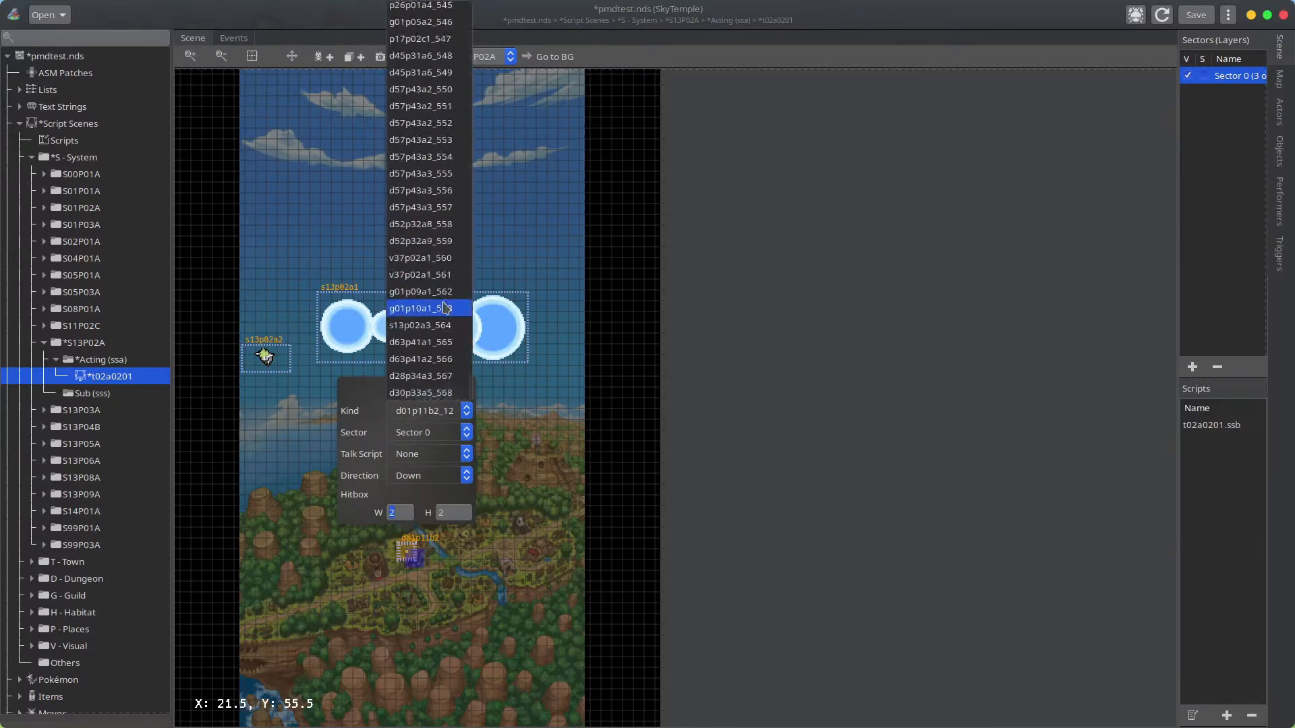
scroll(444, 308, "up", 15)
left_click(413, 305)
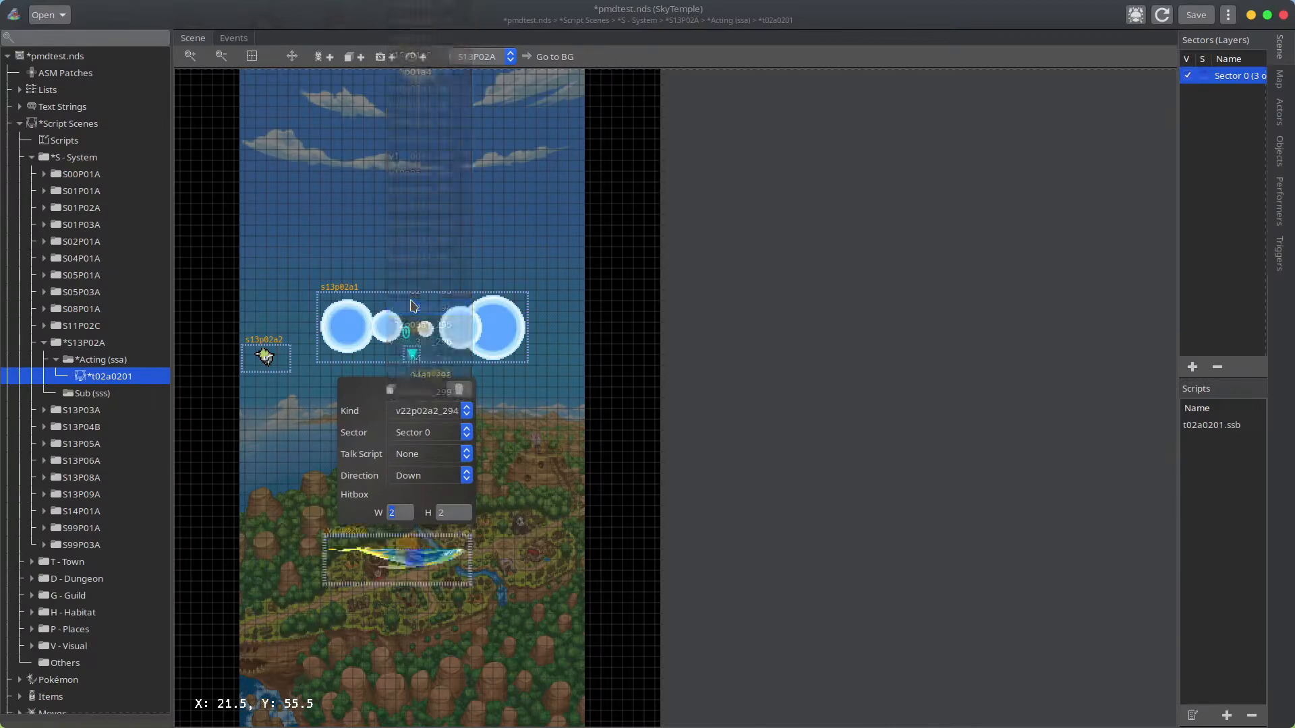
- Set the placed object's kind back to d01p11b1_11 and close its properties
left_click(442, 411)
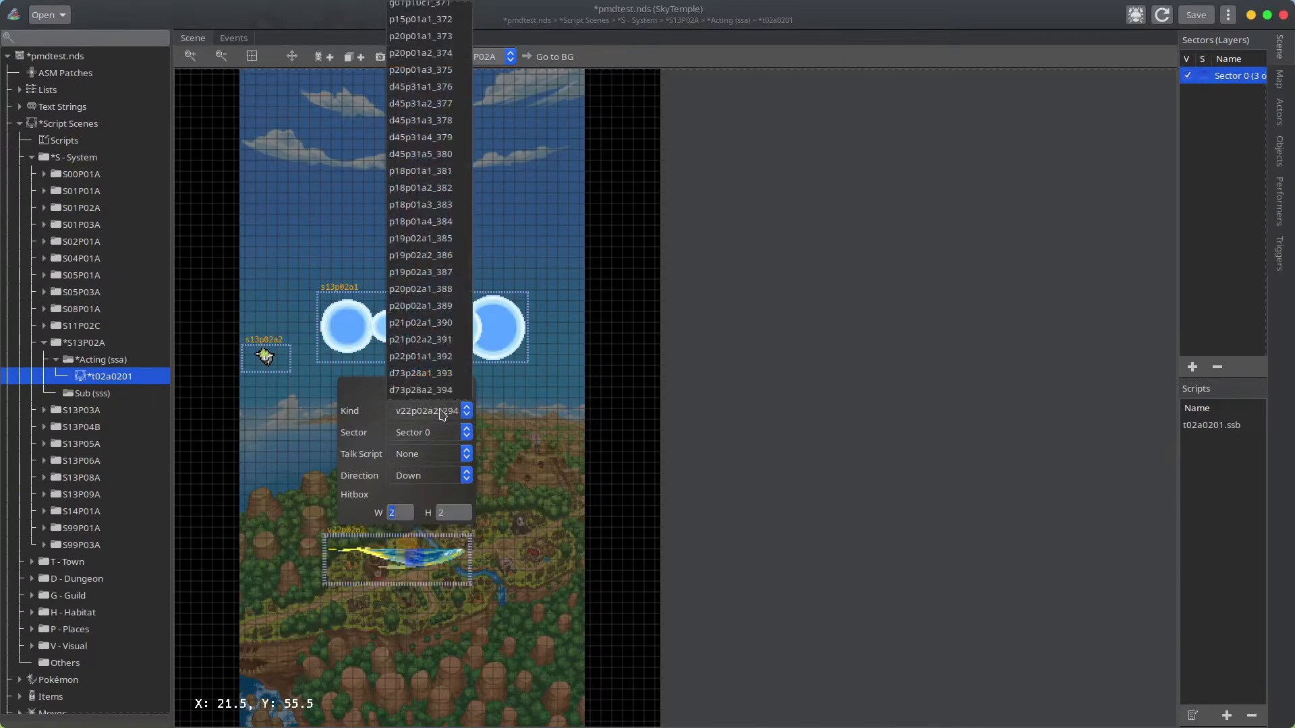
scroll(441, 363, "down", 15)
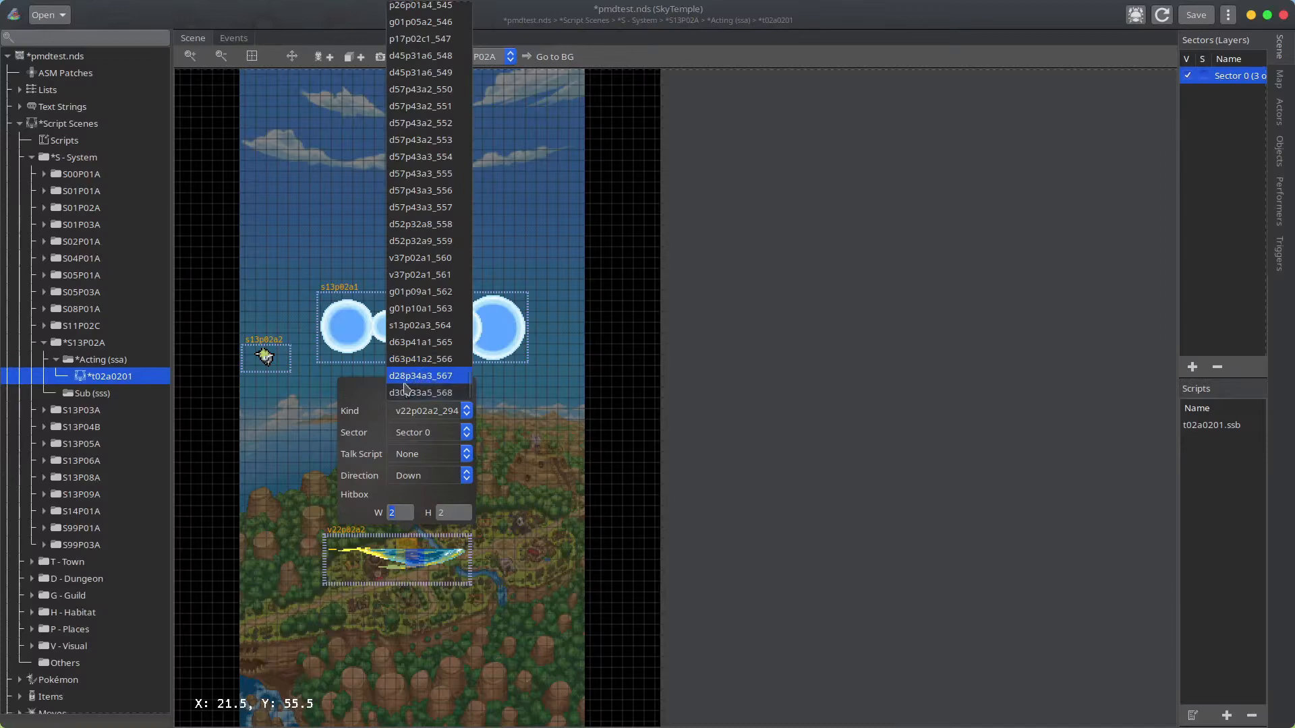
scroll(406, 381, "up", 20)
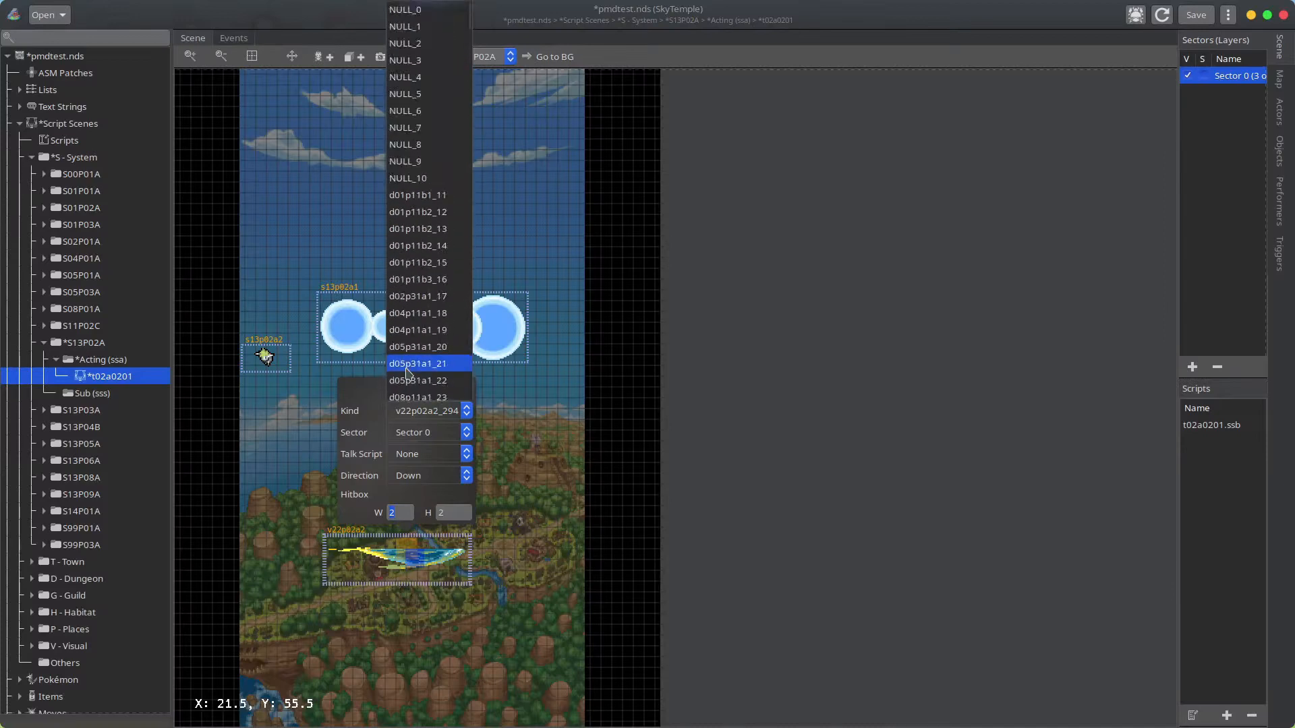
left_click(418, 195)
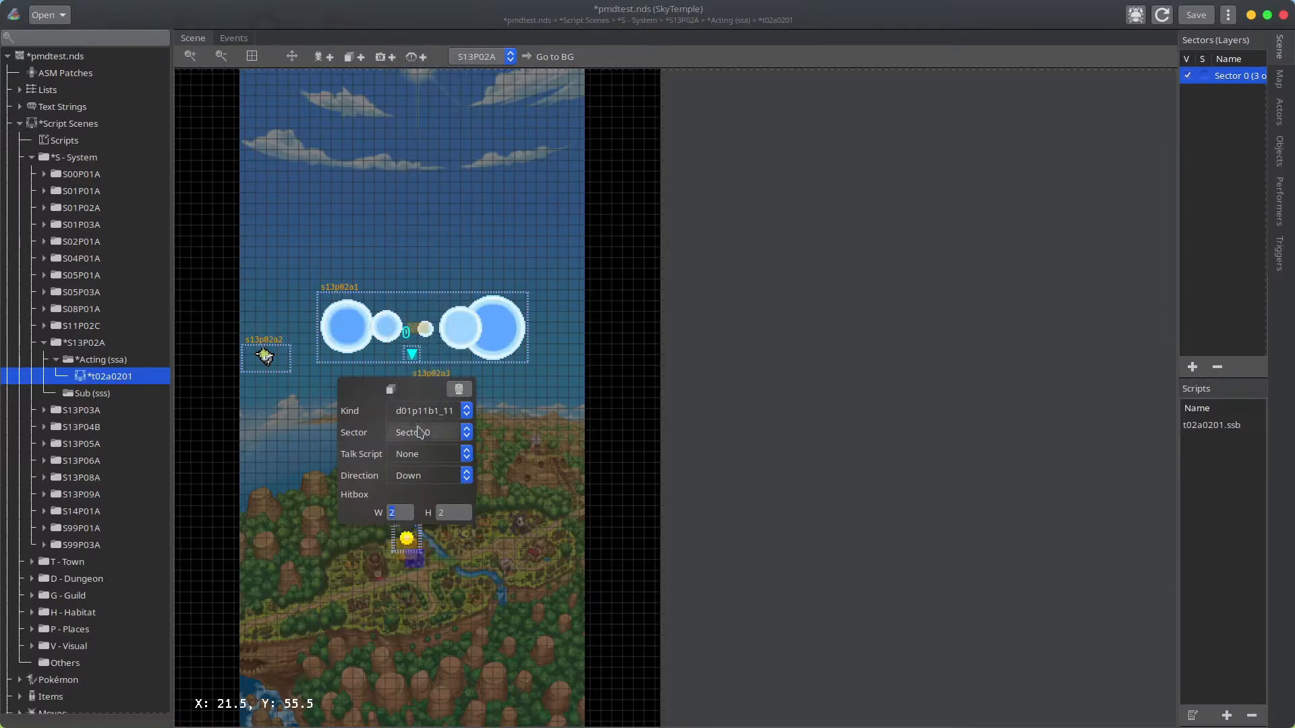
left_click(526, 450)
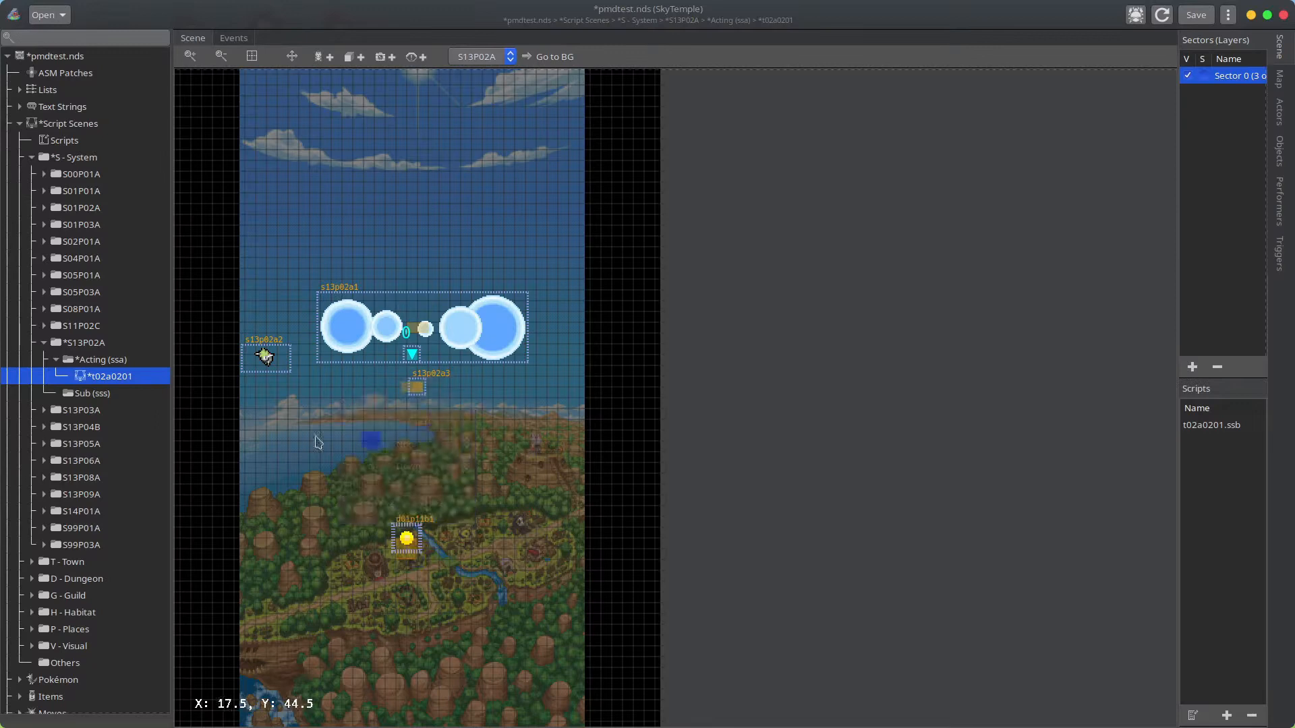
- Replace the object sprite d01p11b1.wan with the static image screen.png
scroll(136, 427, "down", 20)
scroll(135, 425, "down", 20)
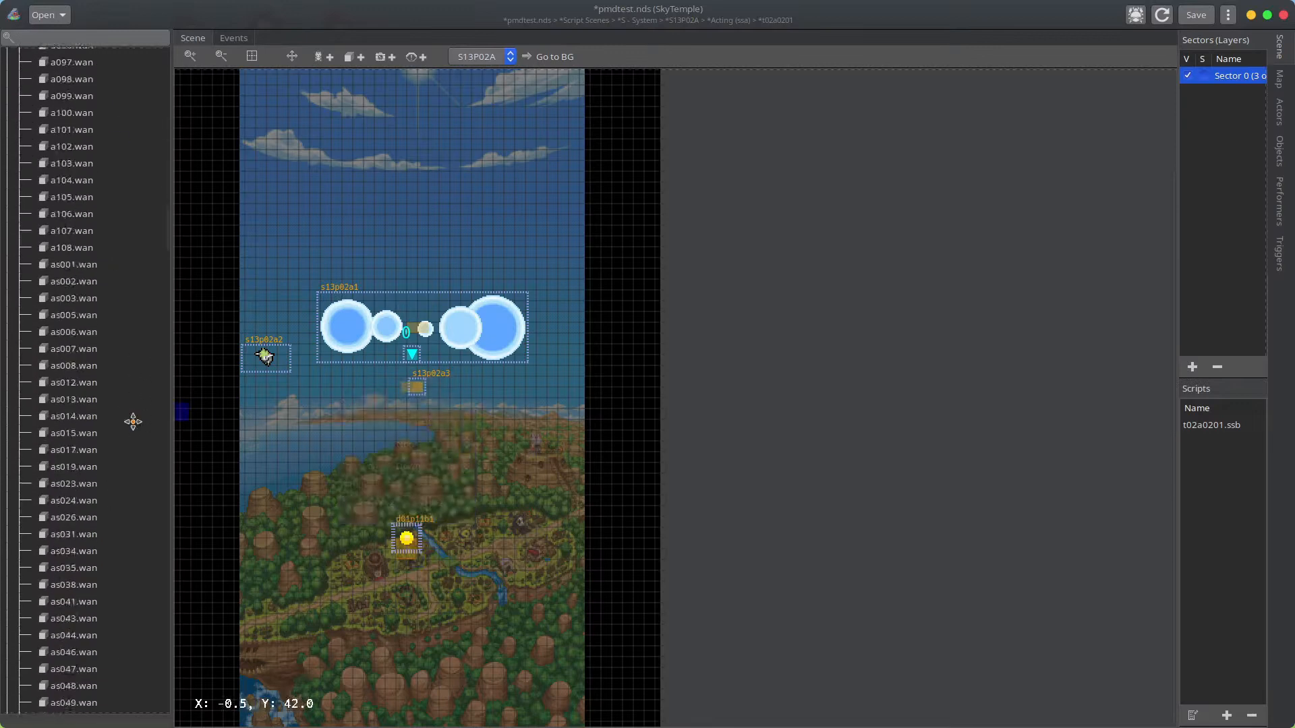
scroll(136, 415, "up", 2)
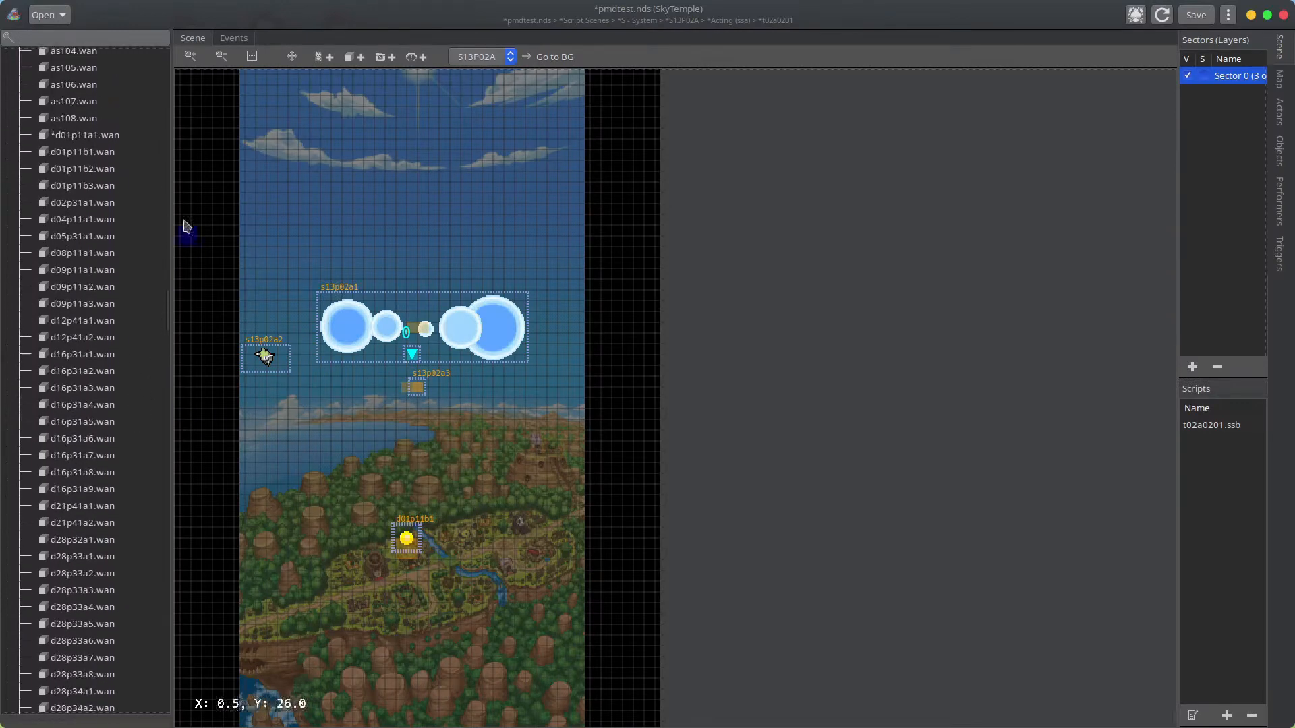
left_click(97, 153)
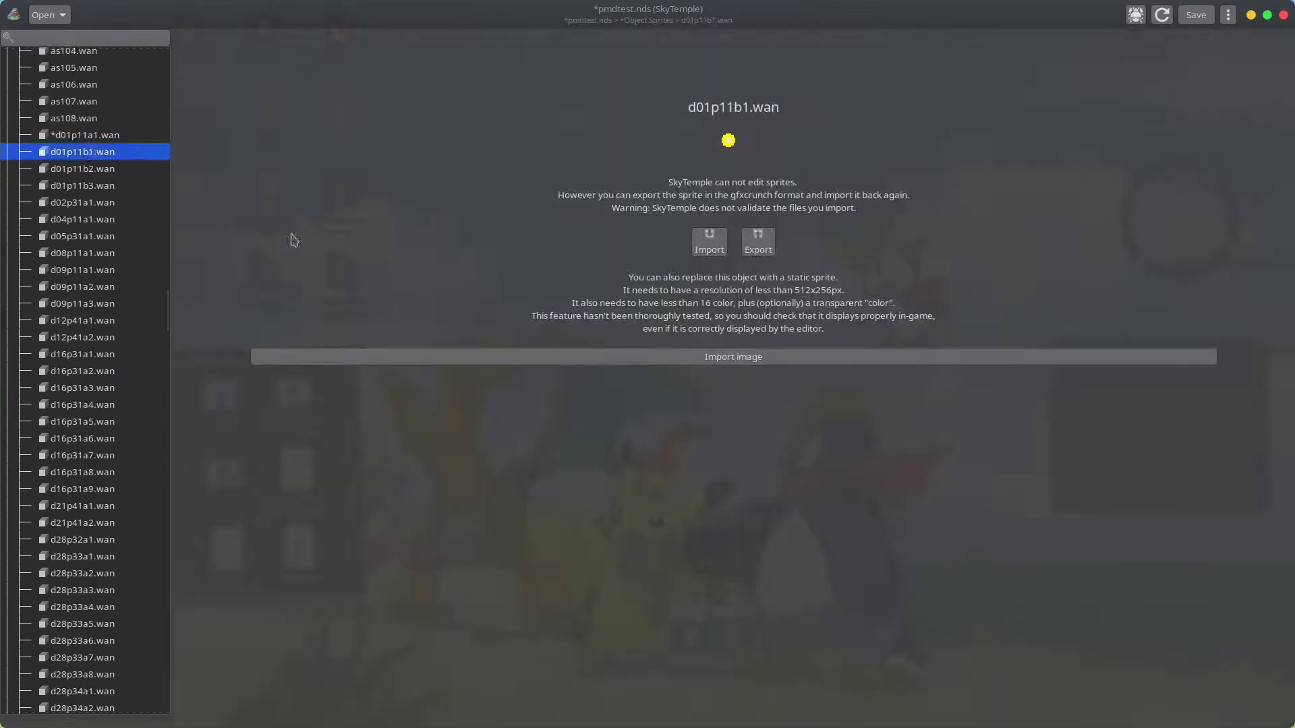
left_click(722, 357)
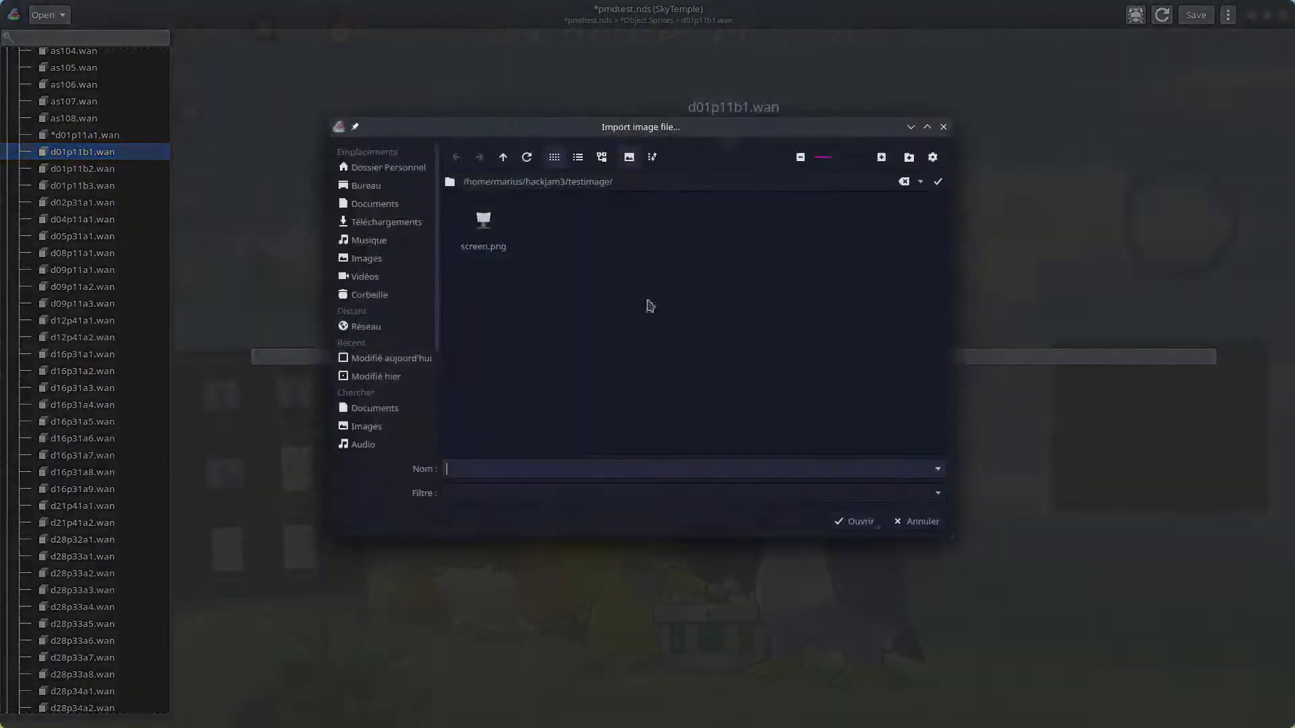
double_click(476, 226)
- Reopen scene t02a0201, move the d01p11b1 object slightly upward on the map, and save the ROM
scroll(51, 261, "up", 20)
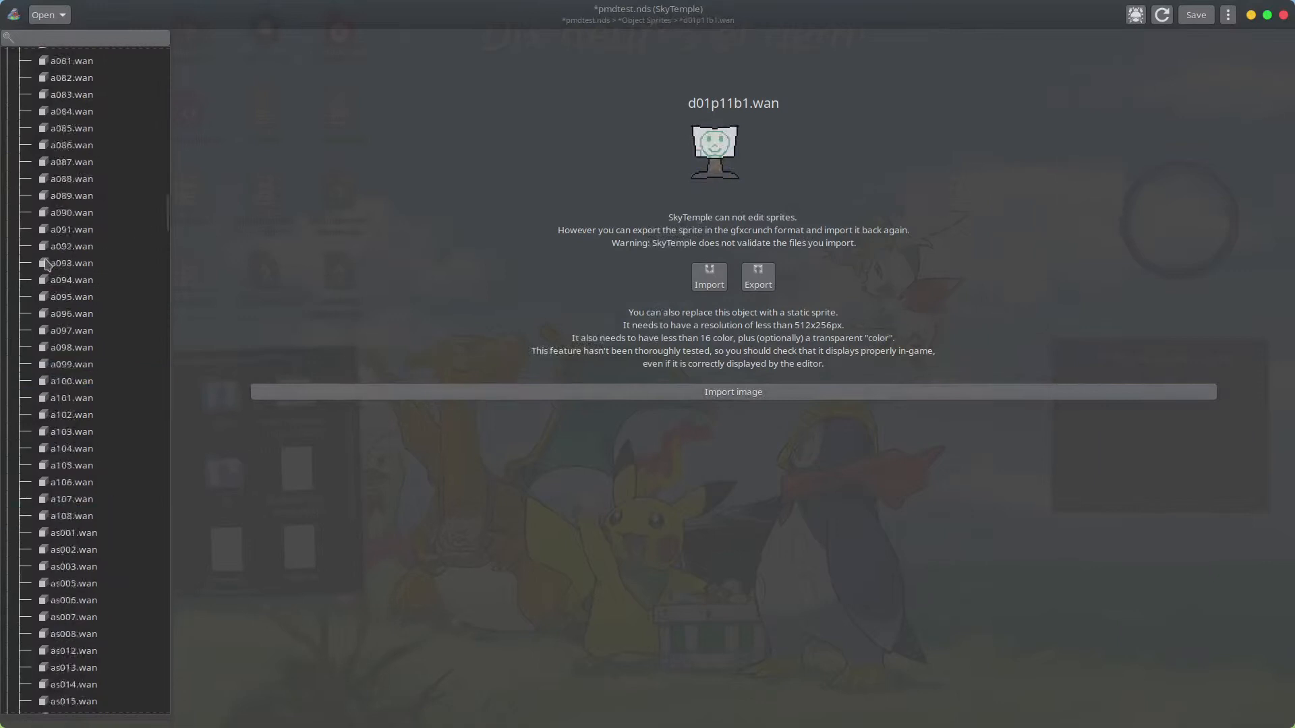
left_click(102, 376)
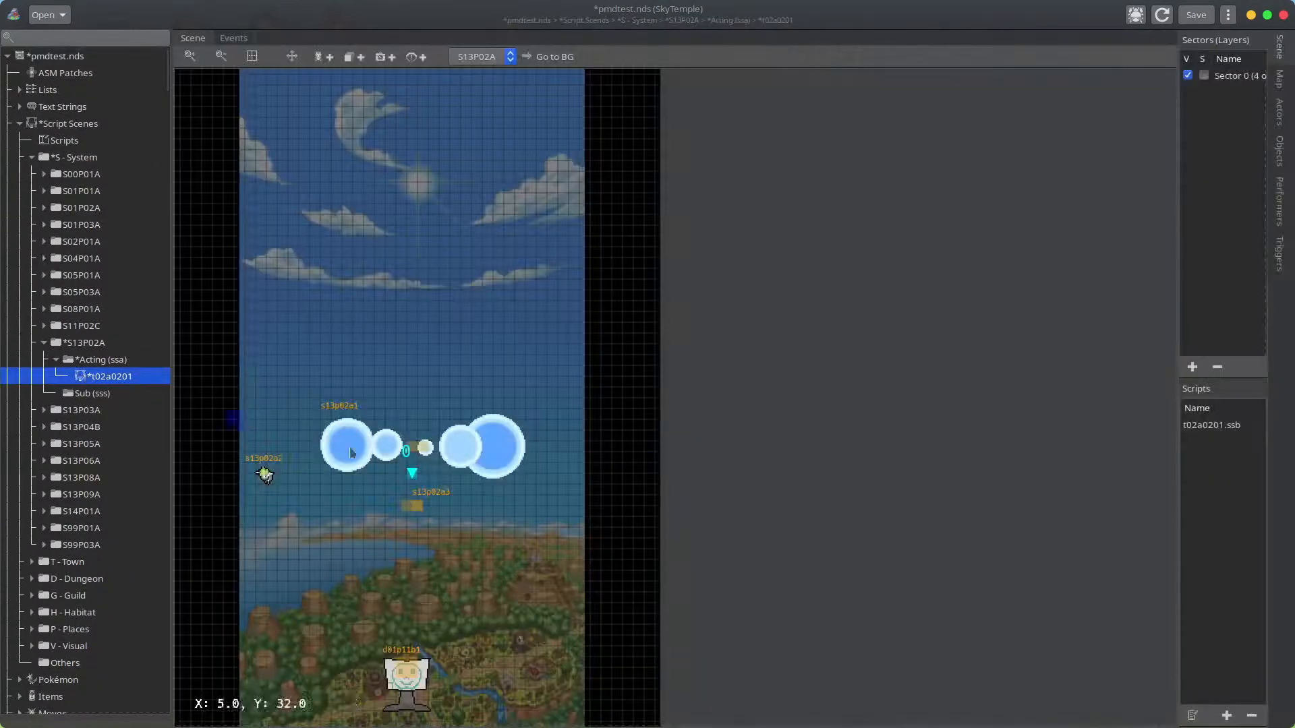
scroll(405, 472, "down", 3)
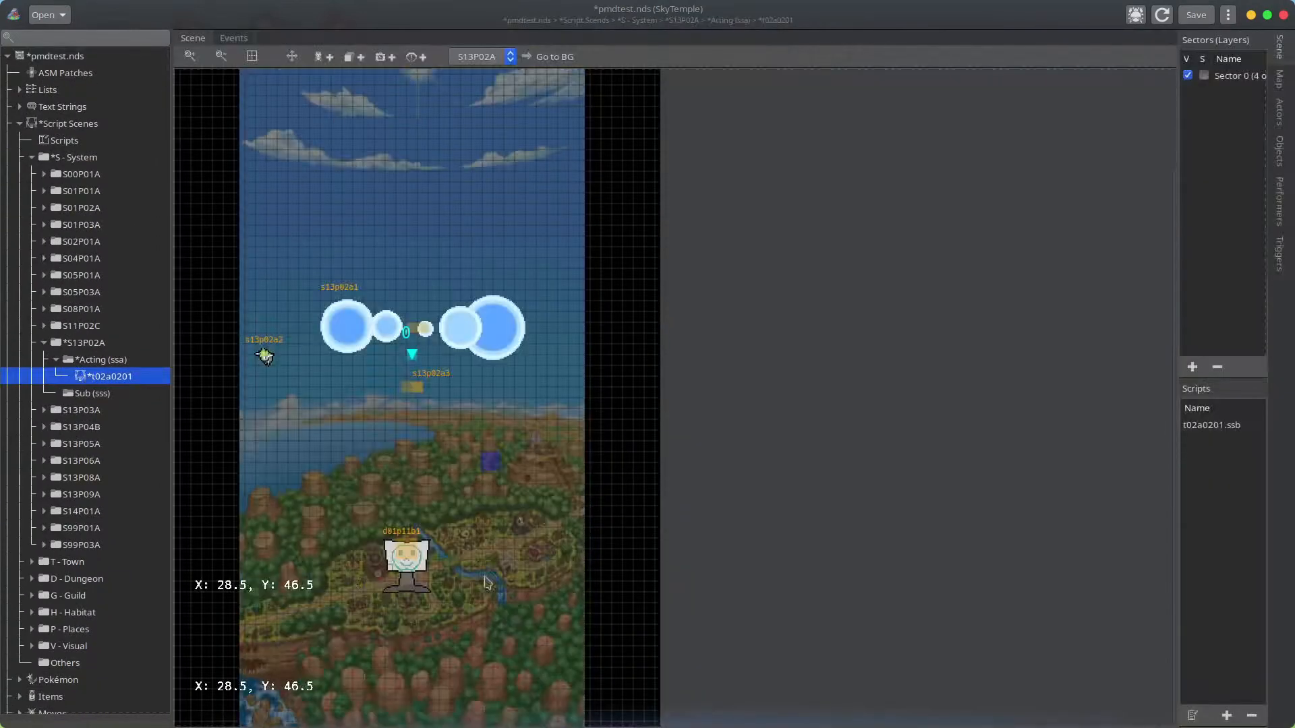
left_click(405, 543)
mouse_move(405, 543)
left_mouse_down()
mouse_move(407, 501)
mouse_move(408, 525)
left_mouse_up()
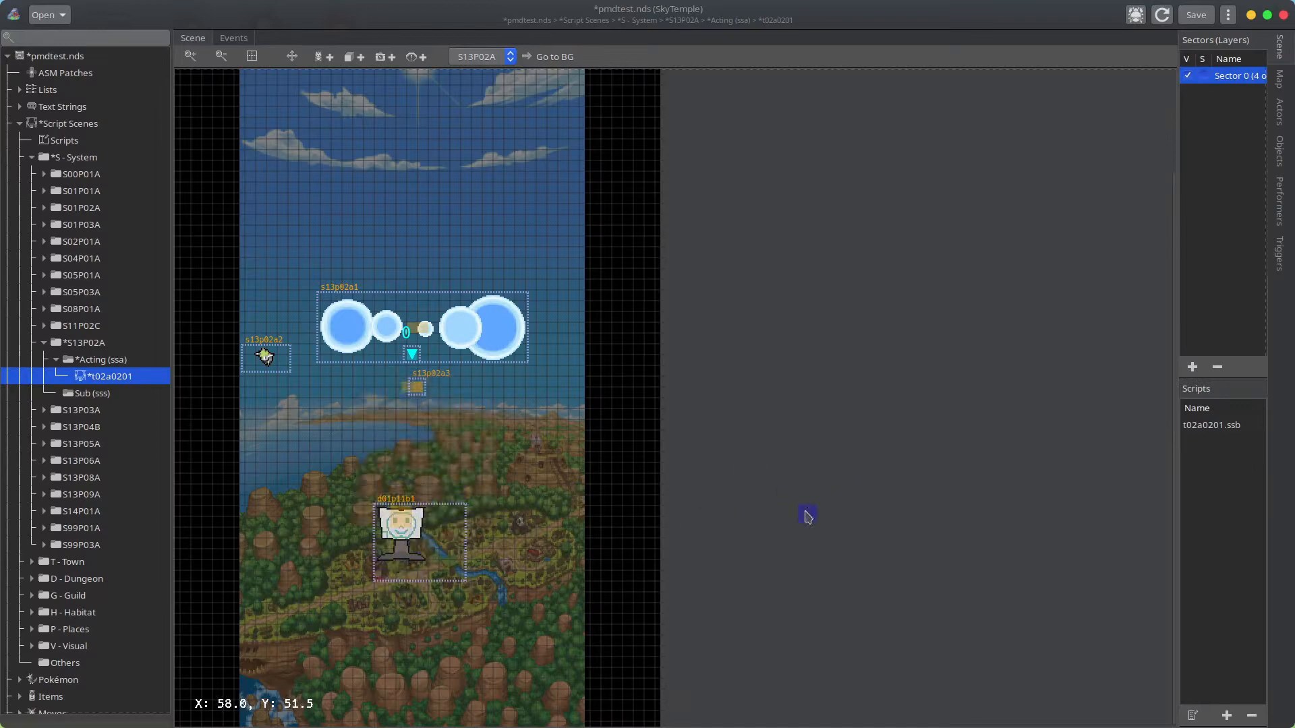
key("ctrl+s")
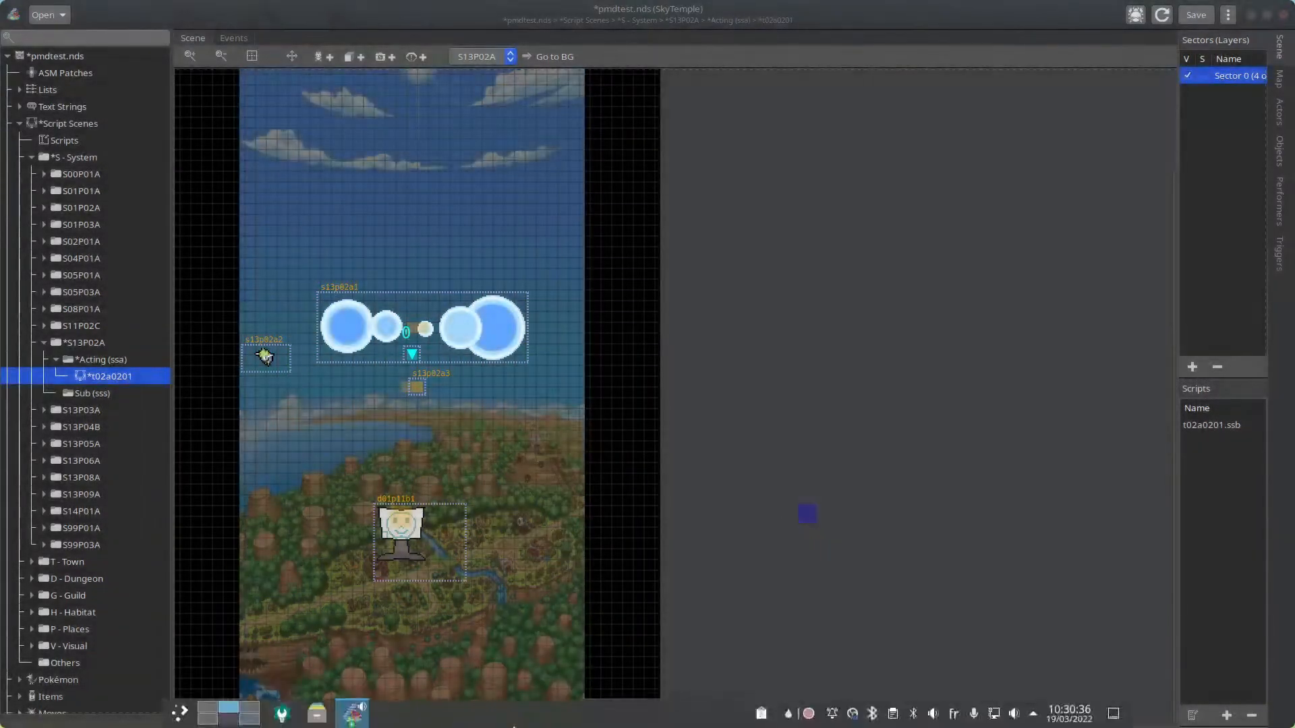
- Switch to the script debugger, restart the game, and widen the emulator area to show both screens fully
left_click(357, 719)
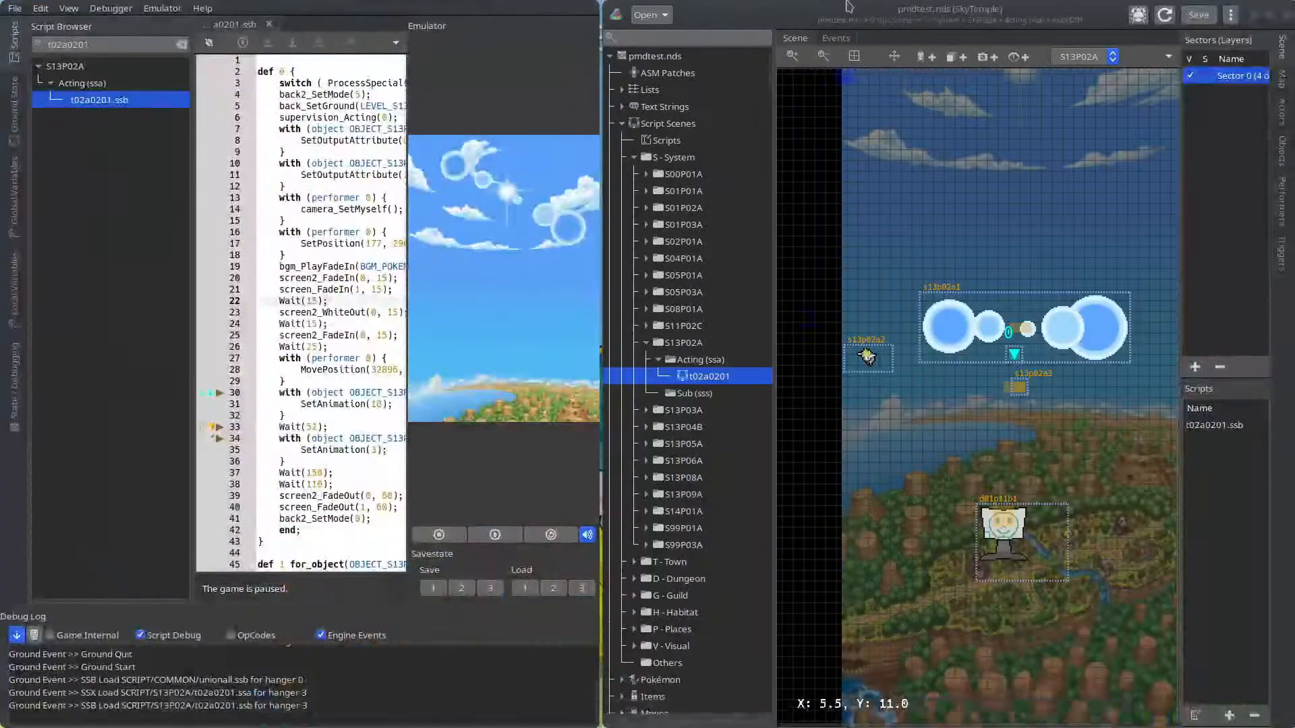
left_click_drag(848, 6, 827, 62)
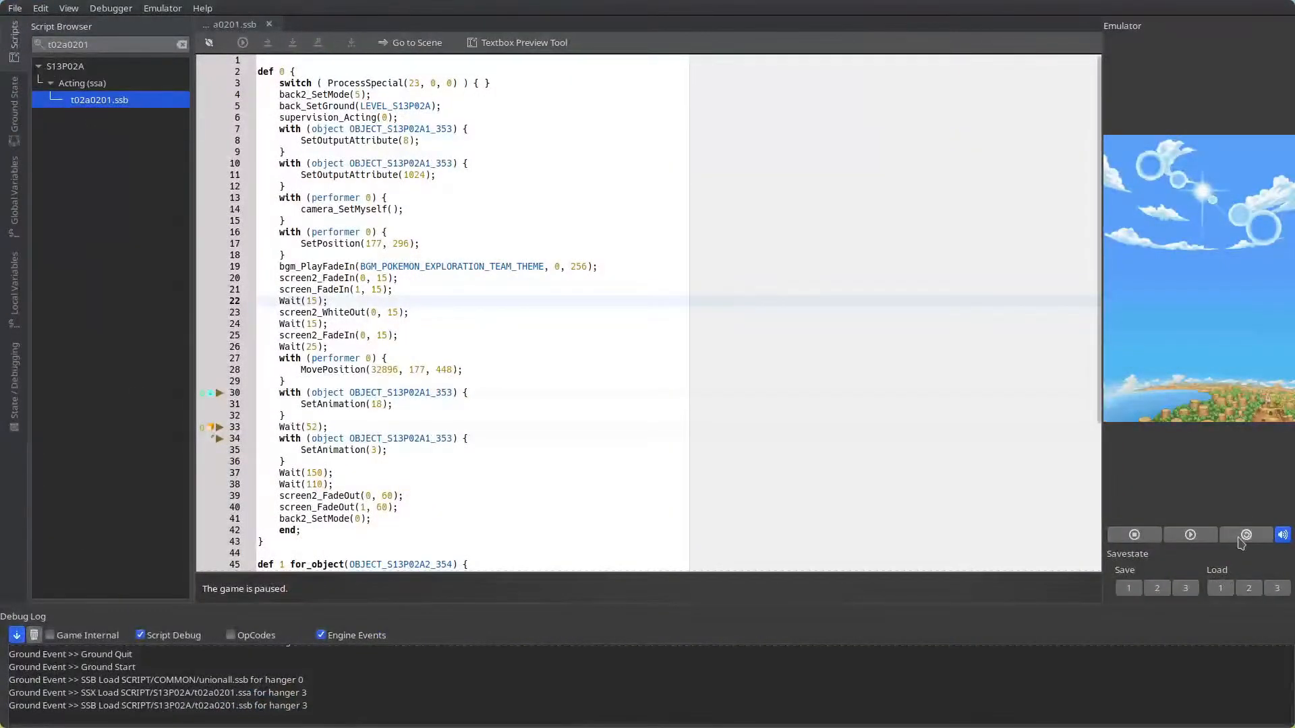
left_click(1240, 538)
key("XF86AudioLowerVolume")
key("XF86AudioLowerVolume")
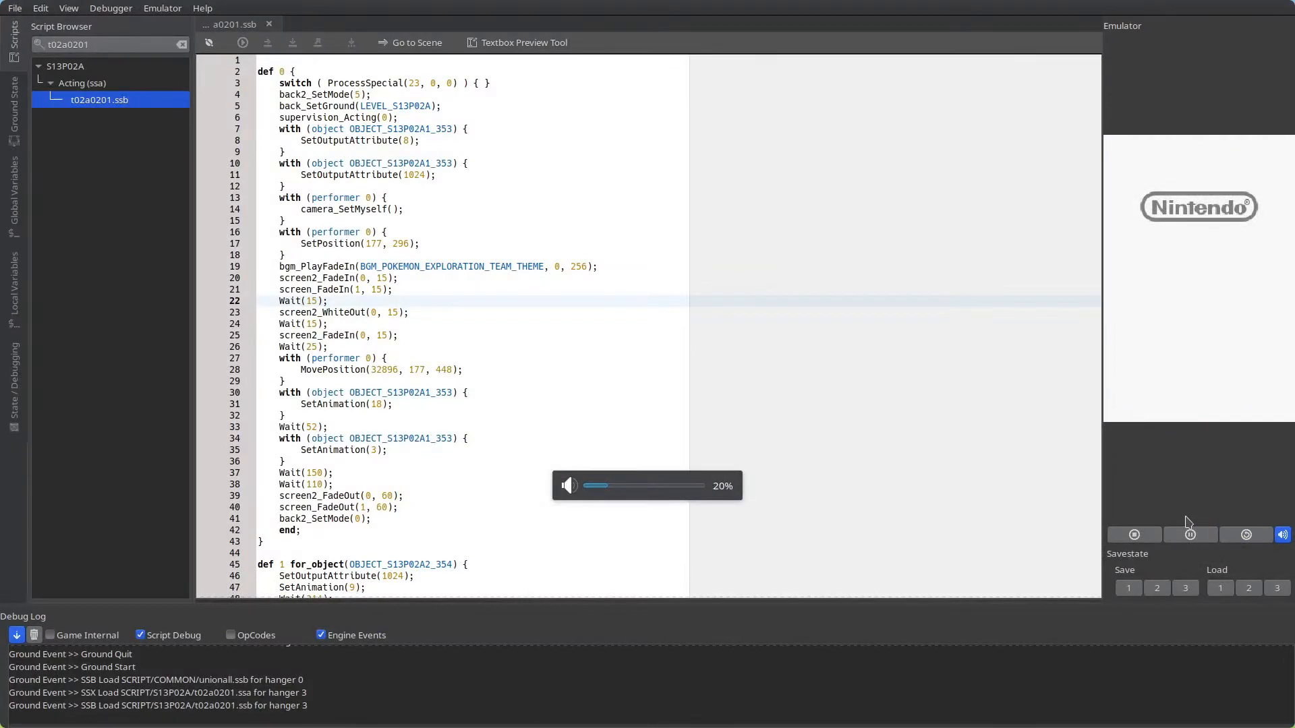
key("XF86AudioRaiseVolume")
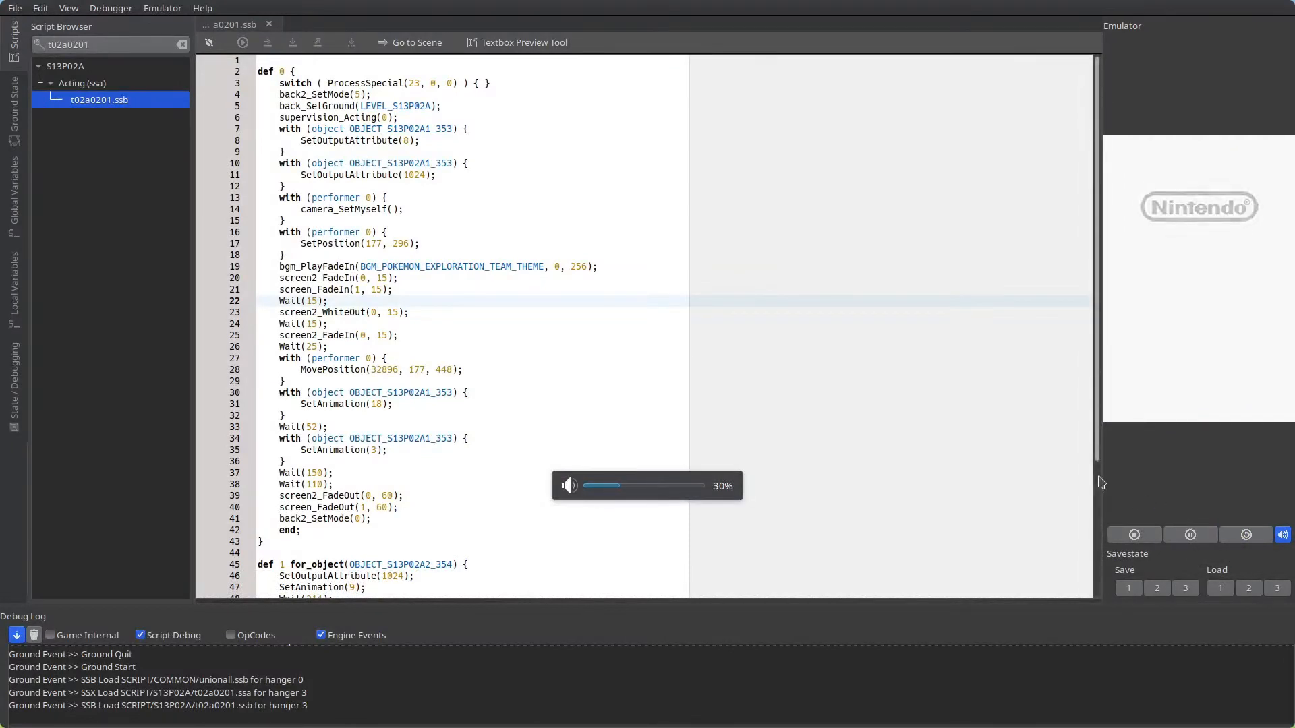
left_click_drag(1103, 472, 834, 464)
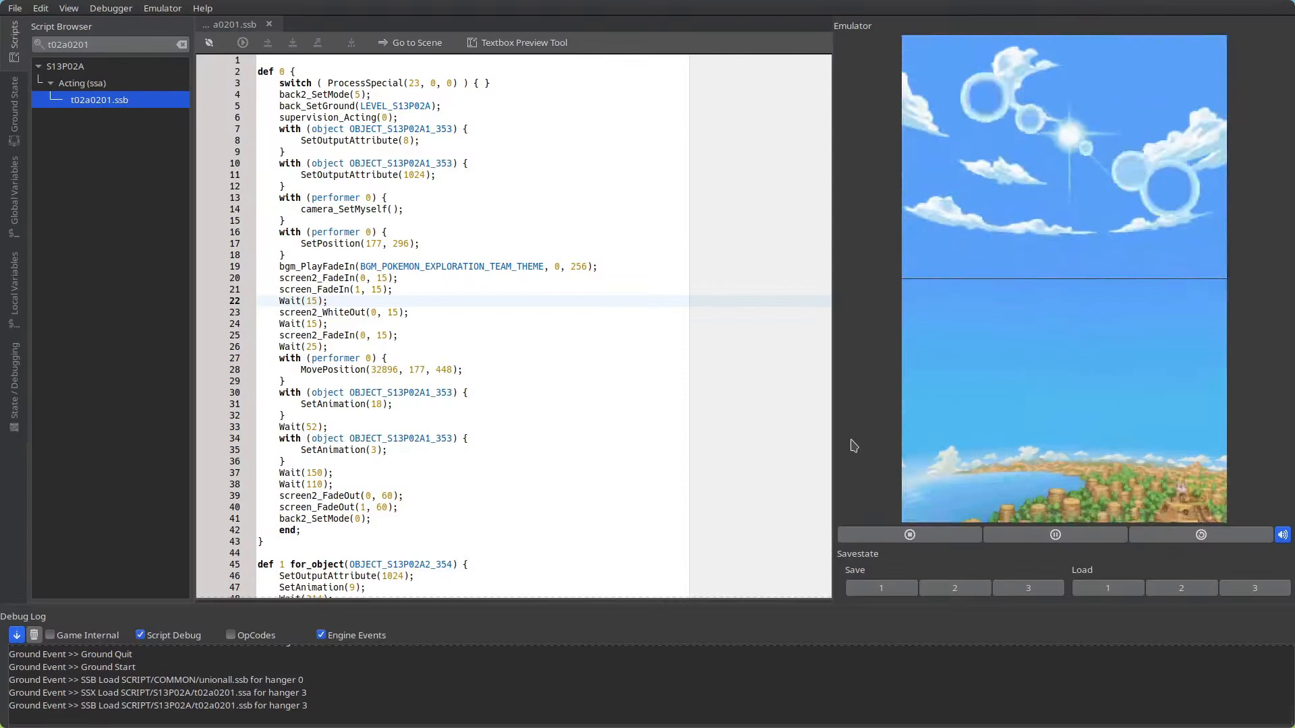
- Raise the system volume to 35% and pause the game once the imported sprite is in view
key("XF86AudioRaiseVolume")
key("XF86AudioRaiseVolume")
key("XF86AudioRaiseVolume")
key("XF86AudioRaiseVolume")
key("XF86AudioRaiseVolume")
key("XF86AudioRaiseVolume")
key("XF86AudioRaiseVolume")
key("XF86AudioRaiseVolume")
key("XF86AudioRaiseVolume")
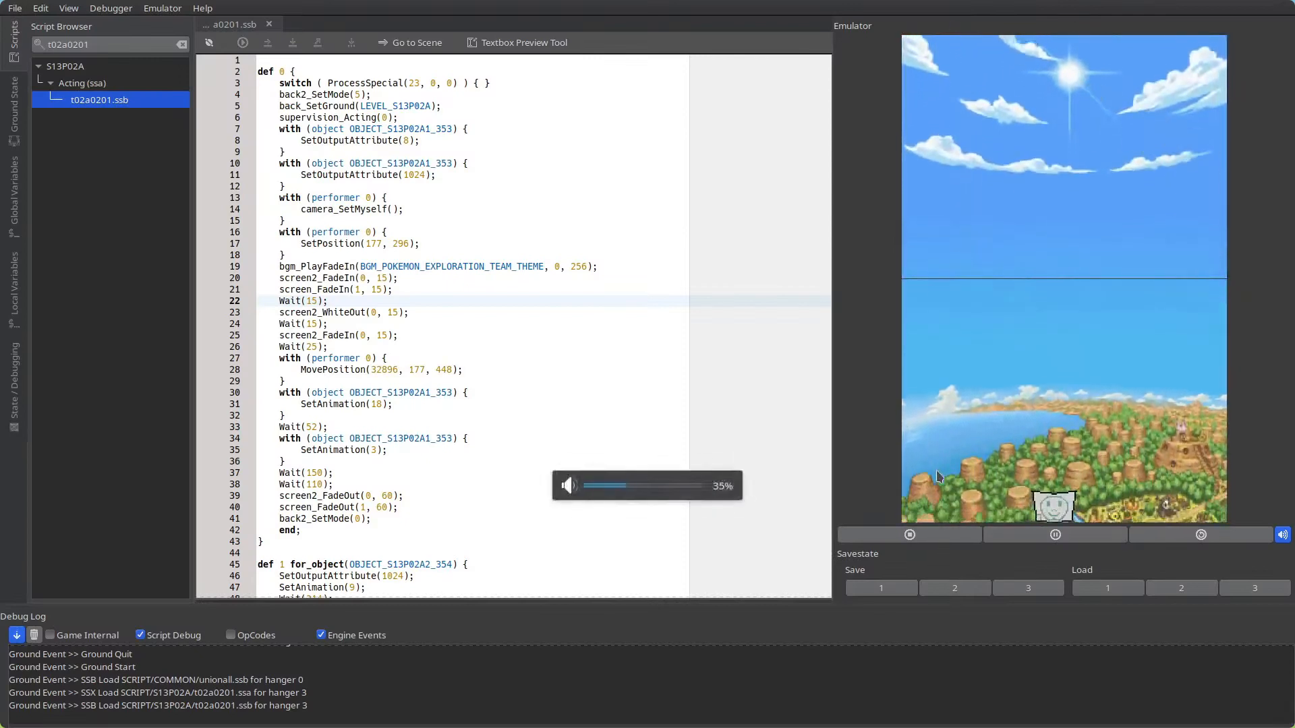
left_click(1056, 535)
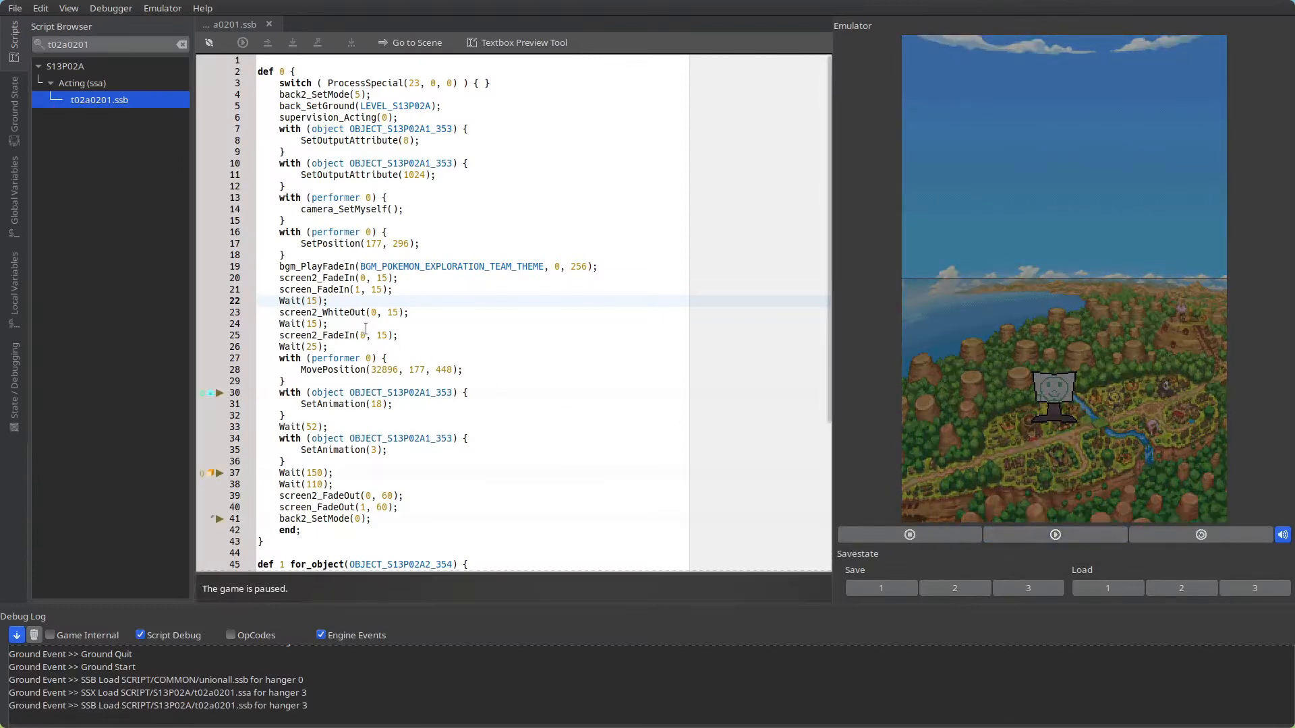
- Examine the t02a0201 script, including the blocks that control OBJECT_S13P02A1_353
scroll(696, 433, "down", 3)
scroll(453, 199, "up", 3)
scroll(395, 202, "down", 6)
scroll(391, 218, "up", 6)
double_click(405, 392)
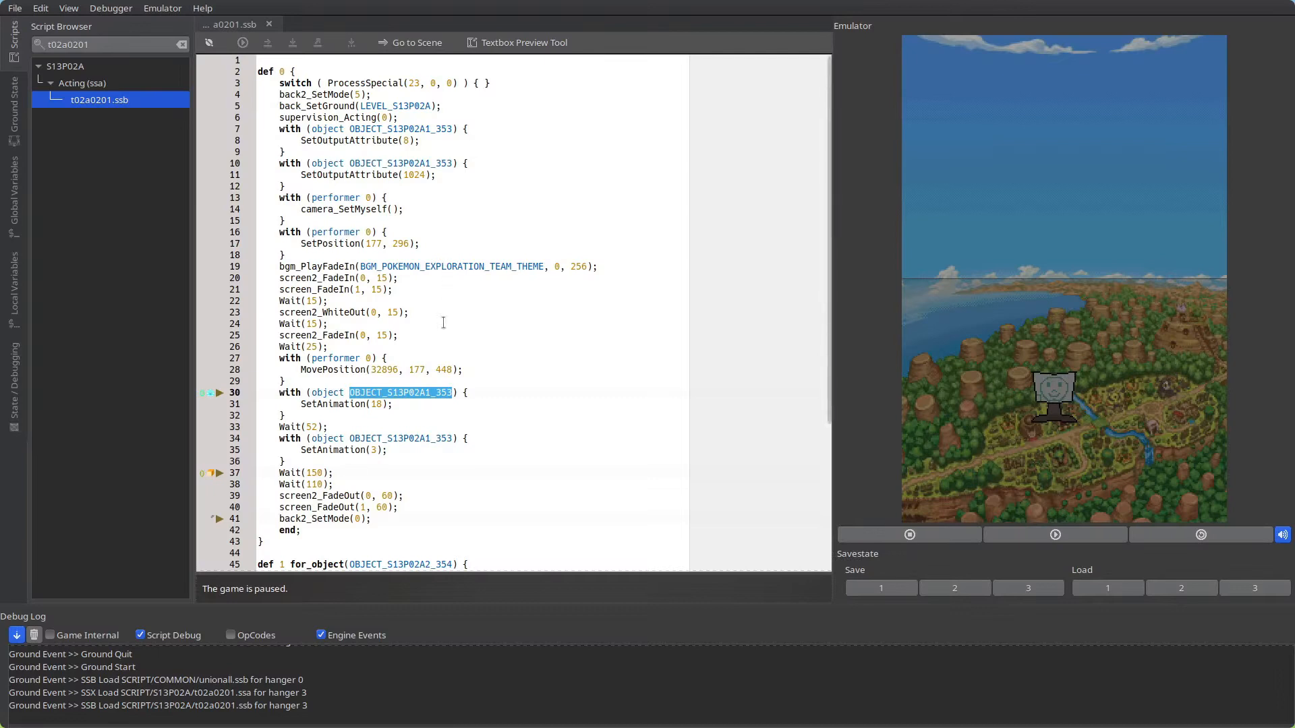
left_click(332, 416)
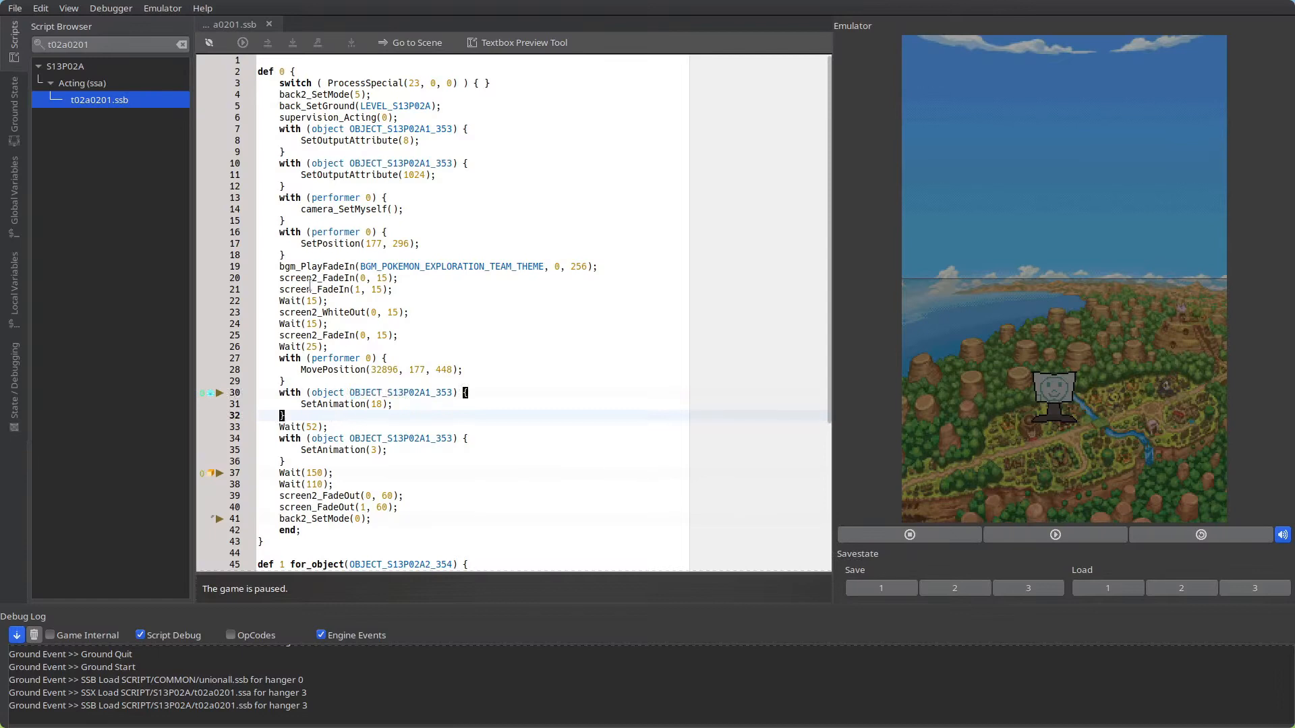
left_click(329, 184)
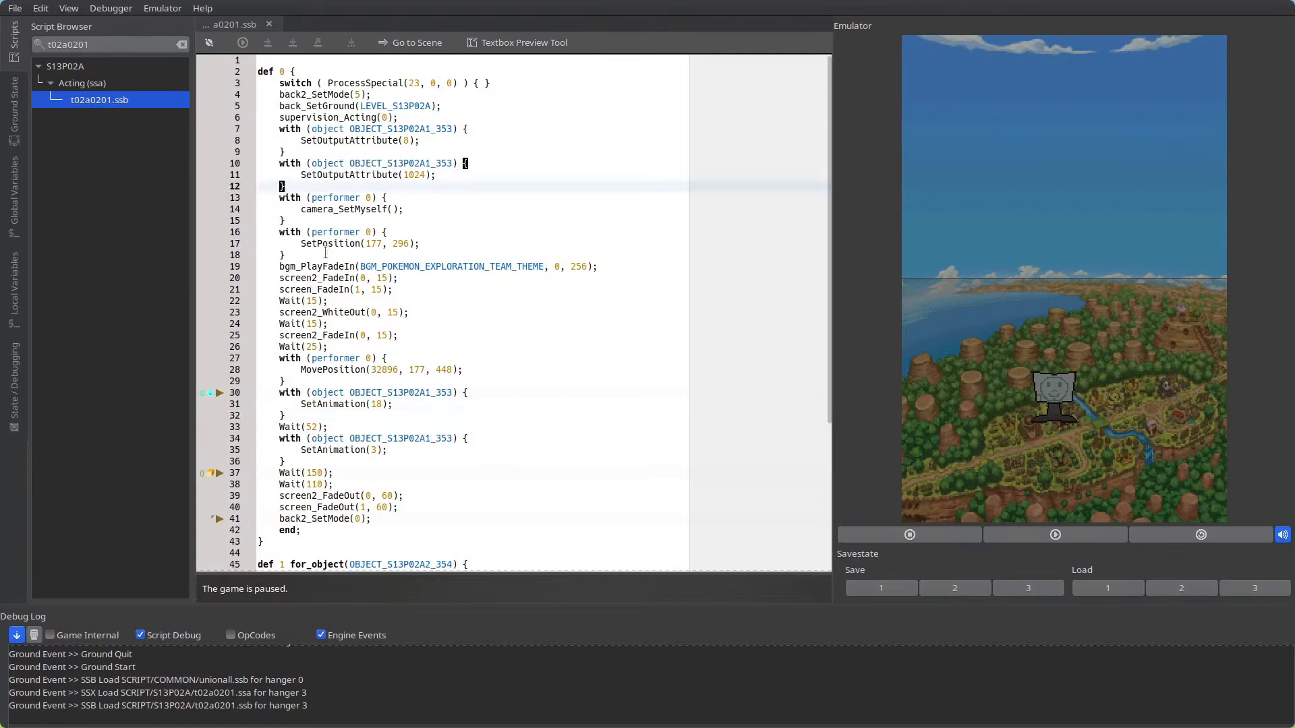
- Below the screen_FadeIn(1, 15) line of def 0, open a with block for object OBJECT_D01P11B1_11
left_click_drag(424, 291, 427, 280)
left_click(424, 290)
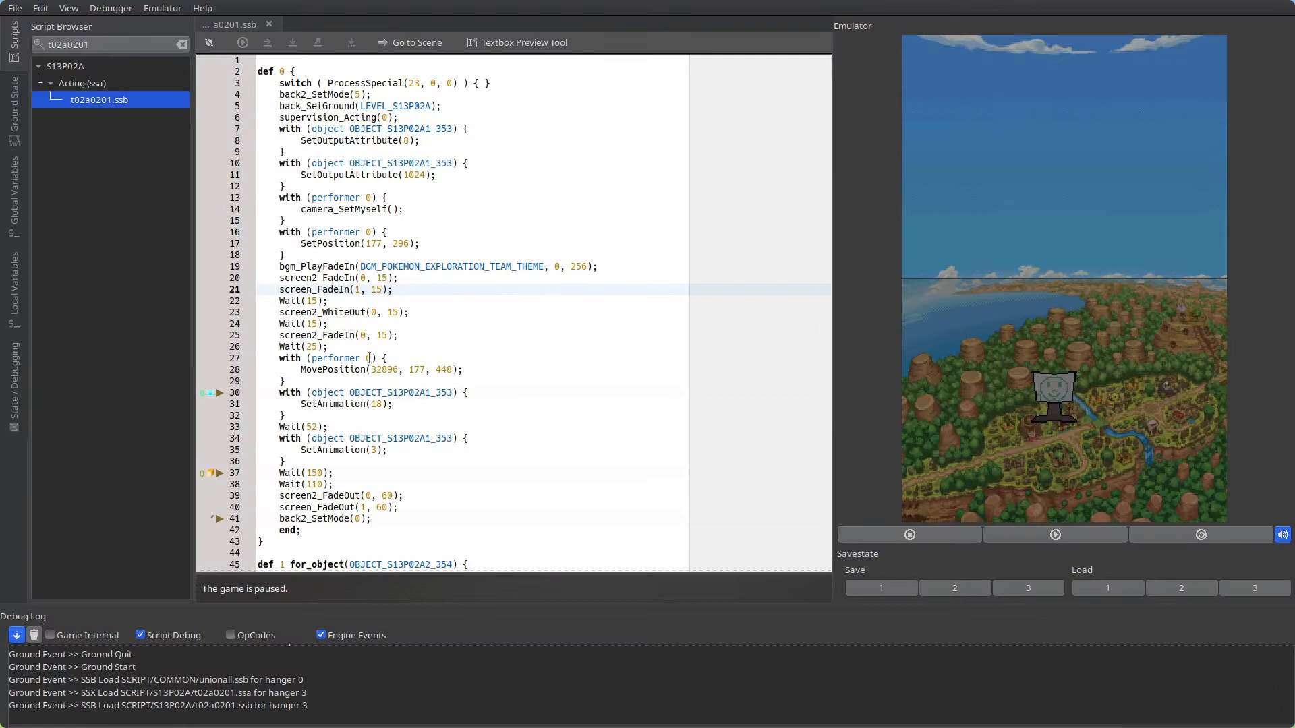
key("Return")
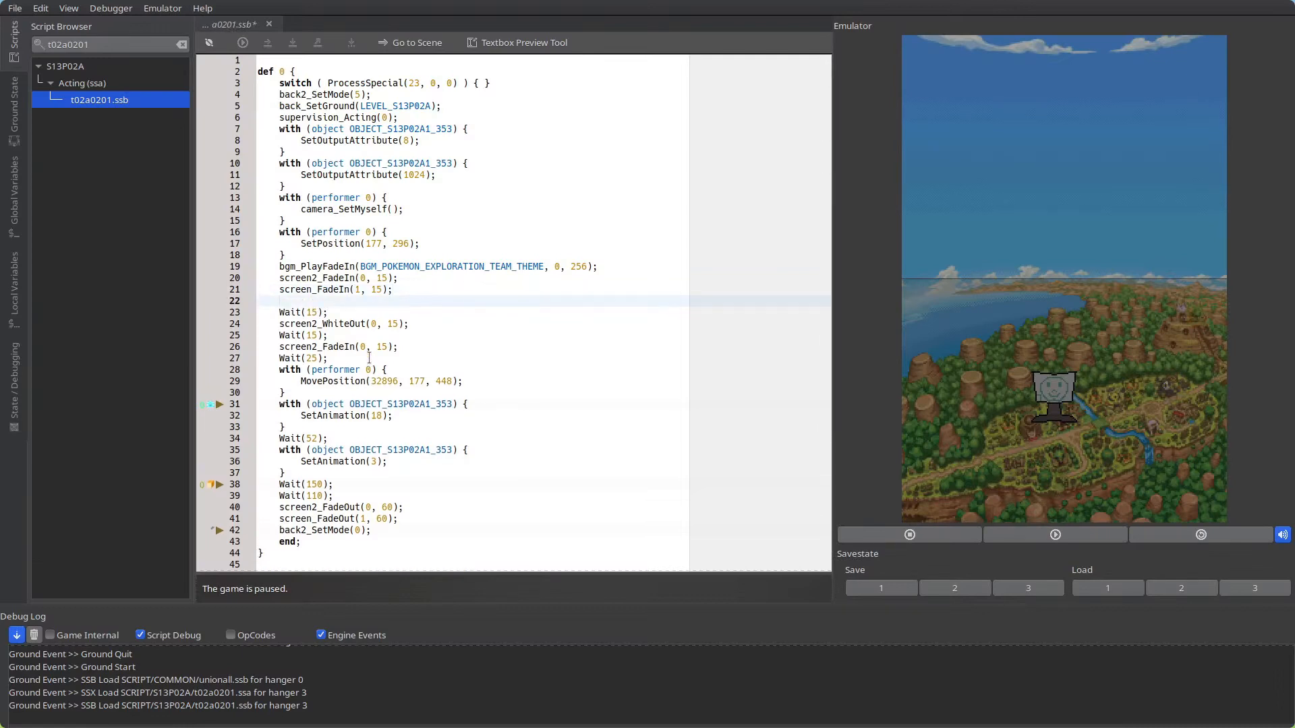
type("with (obhect OBJECT_D01P11B1_11")
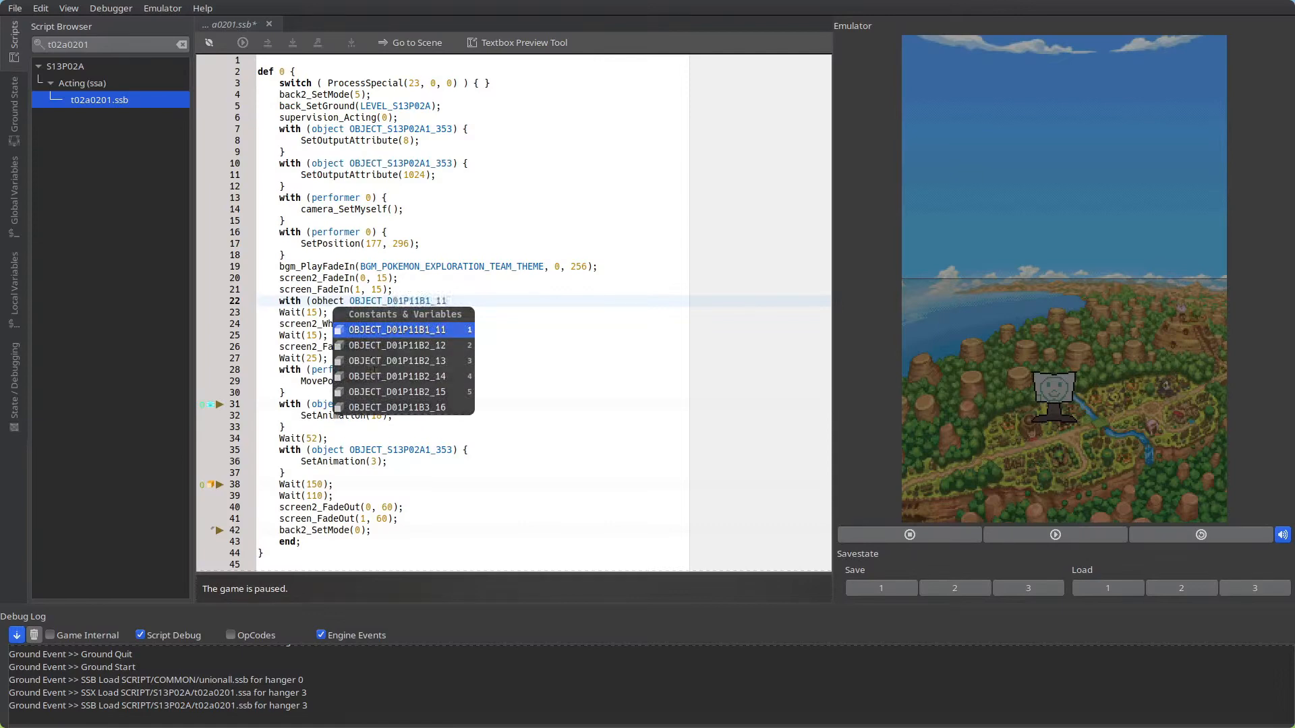
key("Return")
type(")")
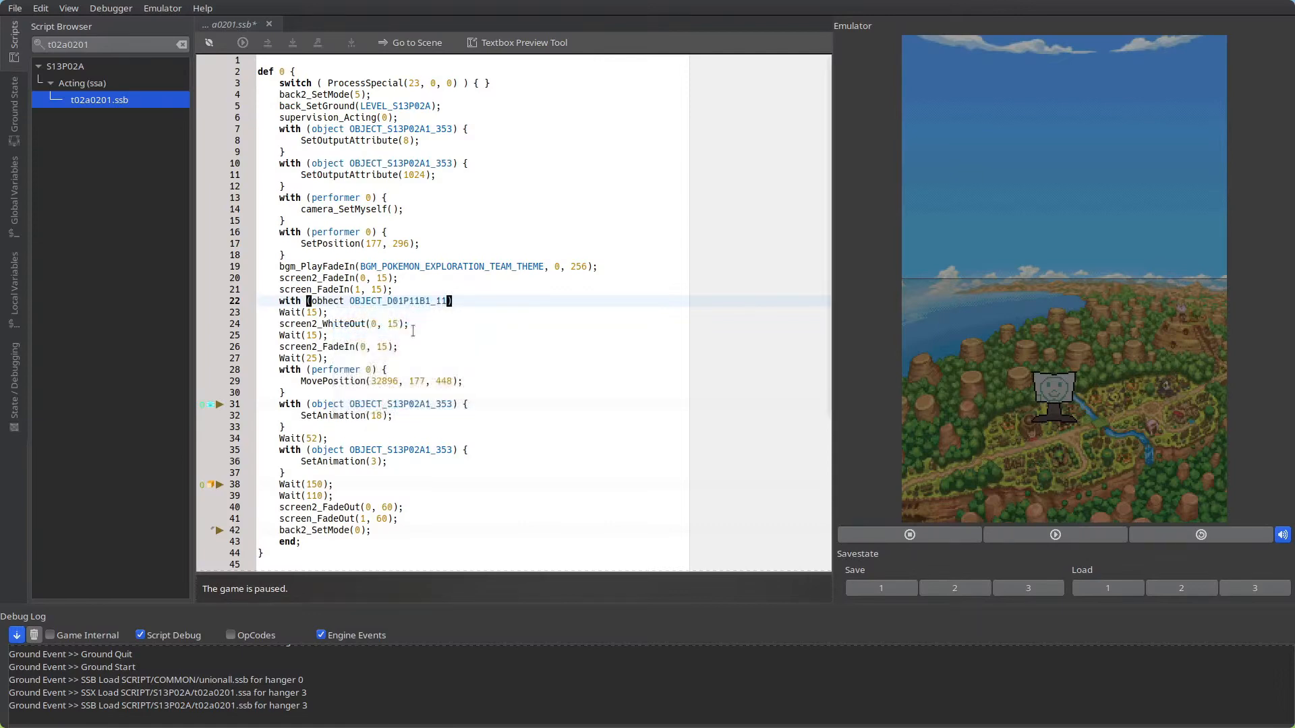
double_click(341, 301)
type("object")
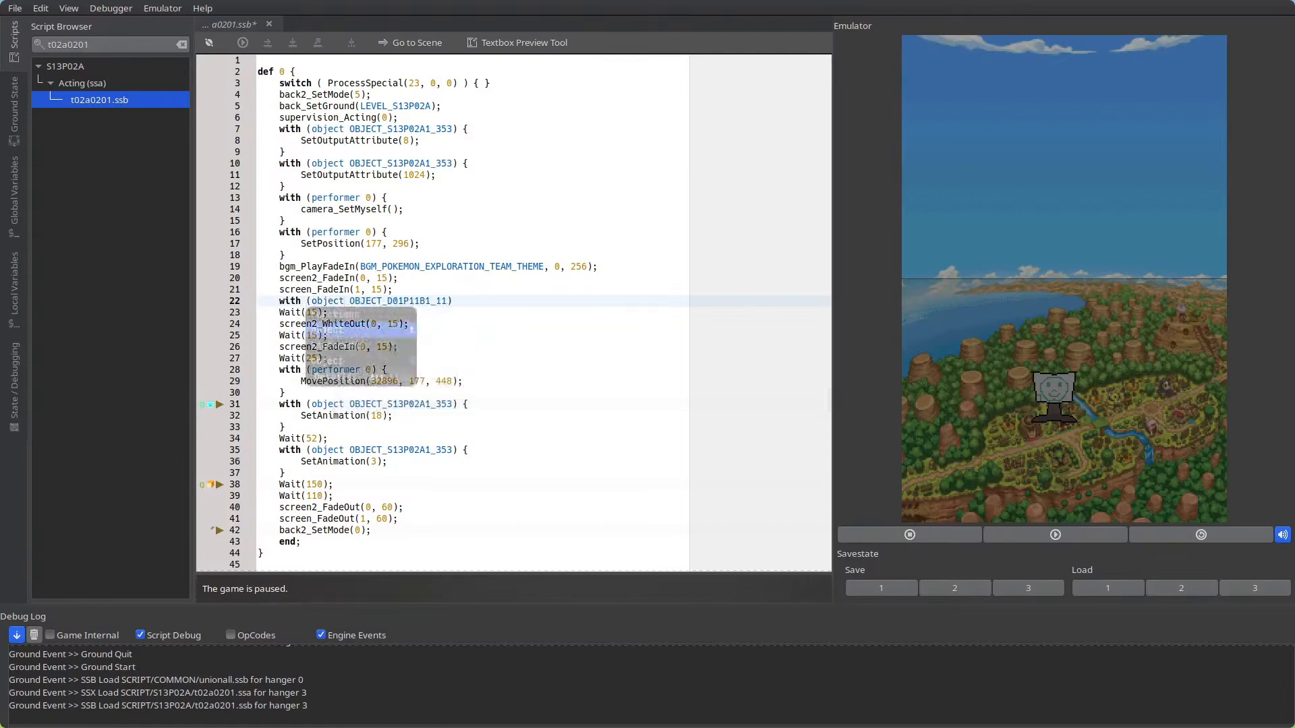
key("Escape")
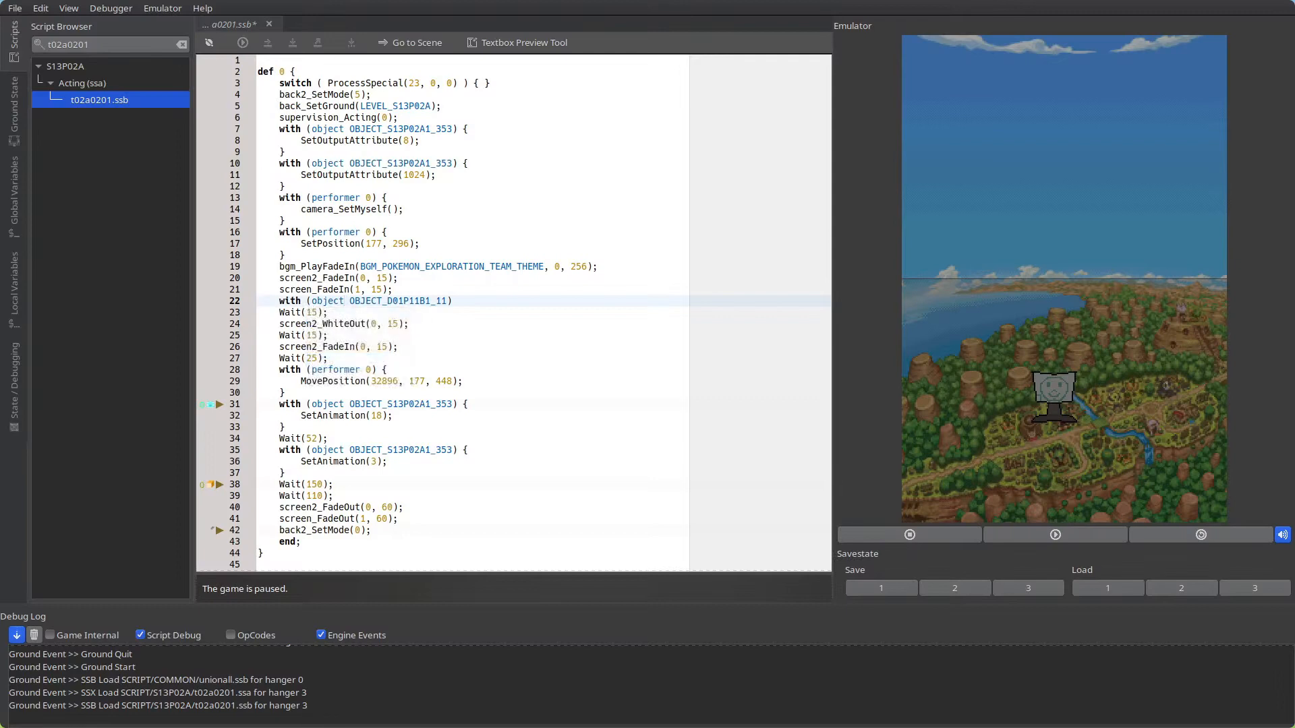
type("{")
key("Return")
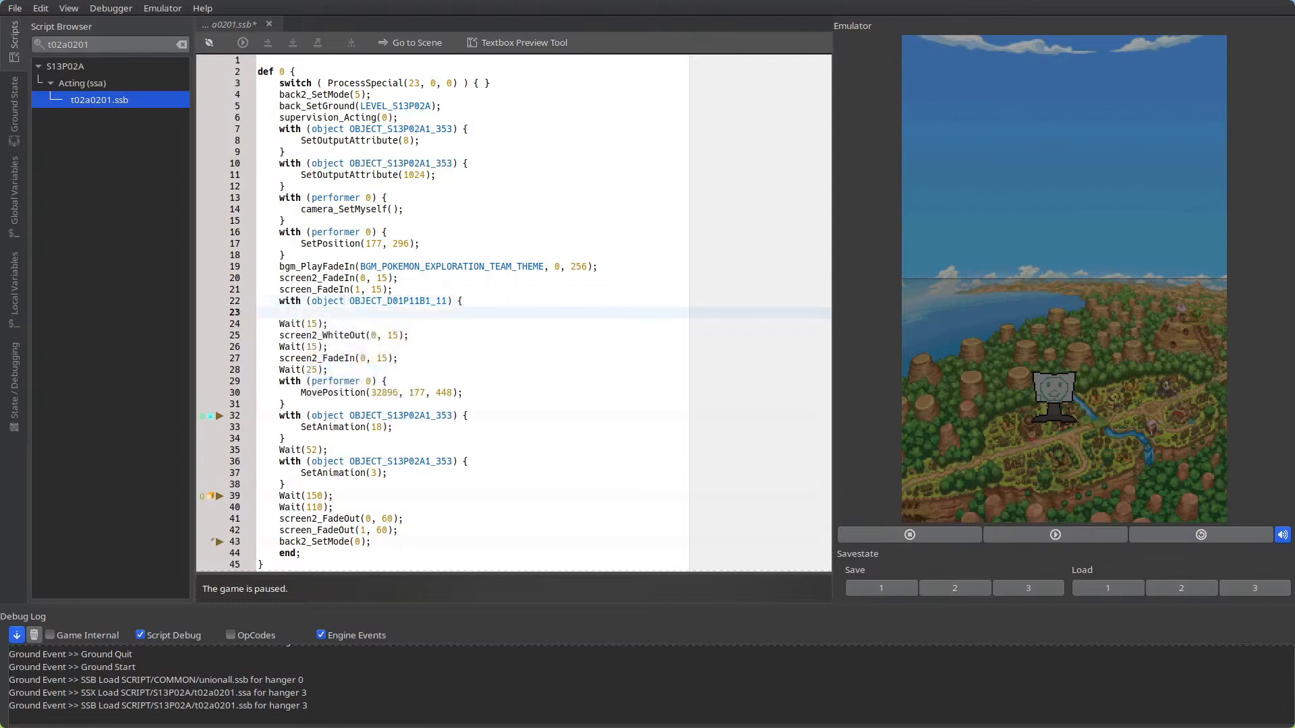
- Inside the OBJECT_D01P11B1_11 block, add the call Move2PositionOffset(1, -1000, -1000);
type("Move2Pos")
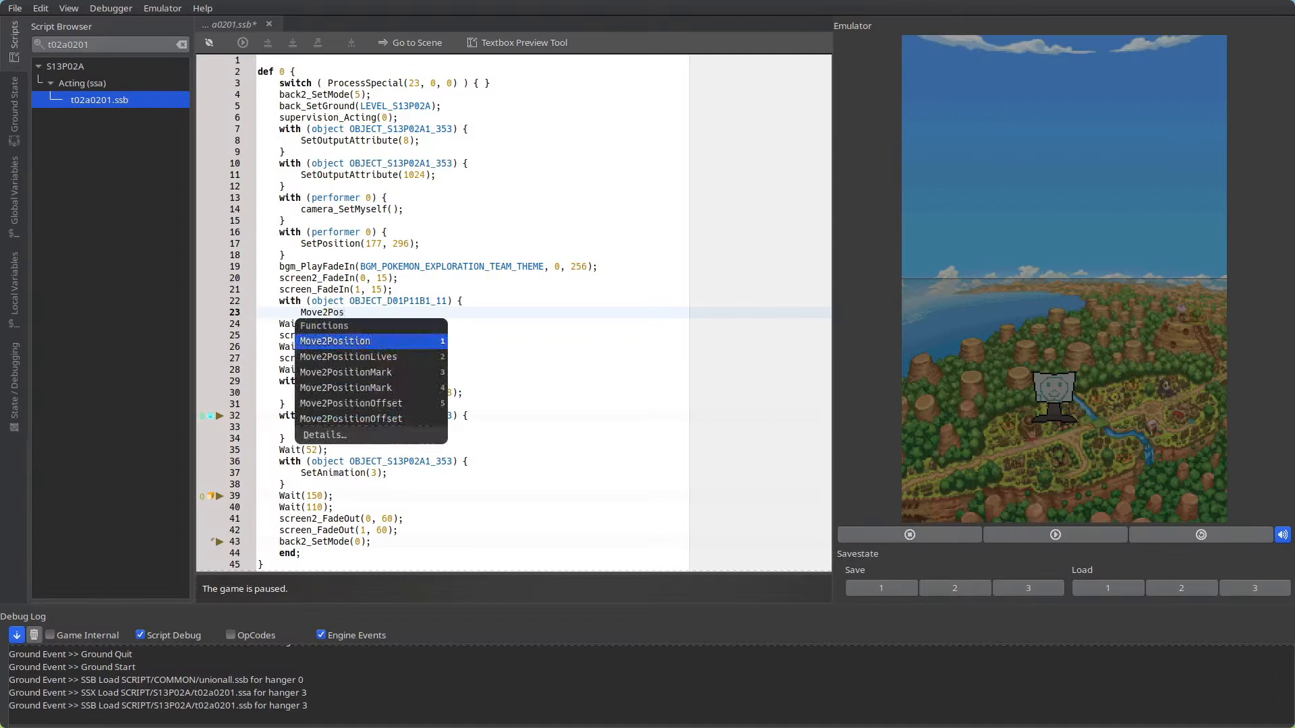
type("itionO")
key("Return")
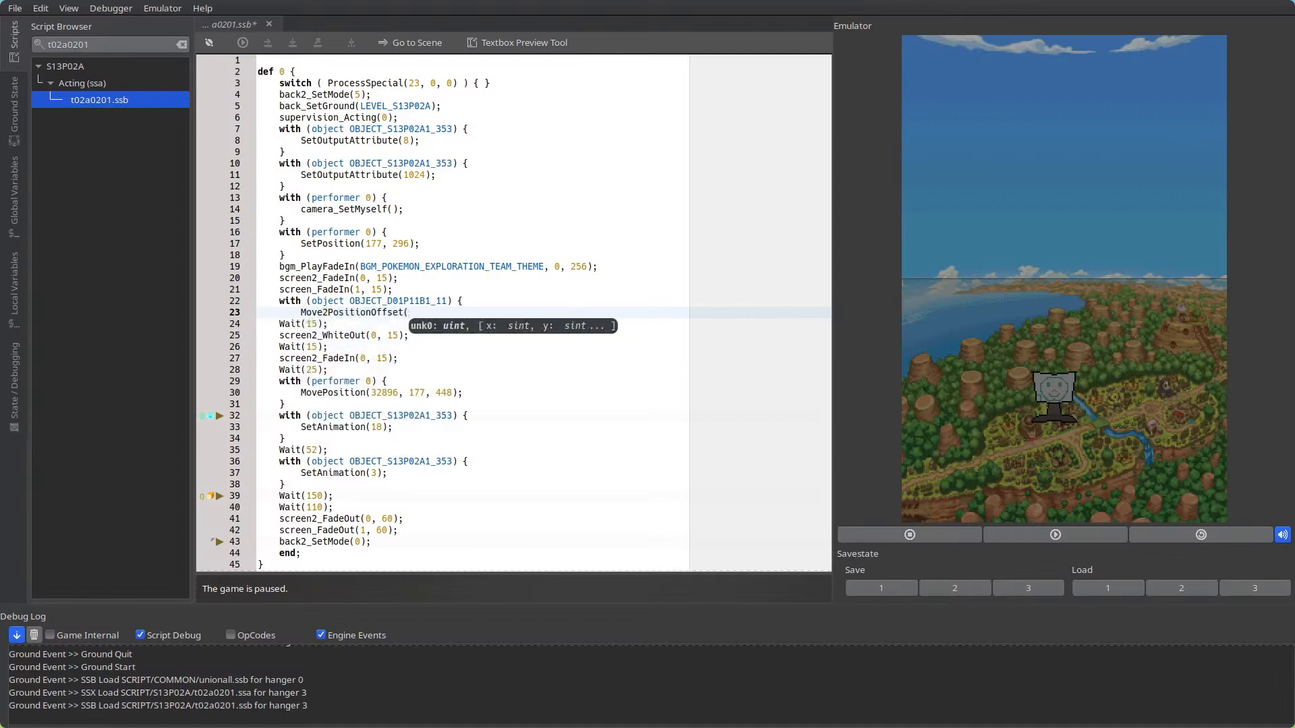
type("1")
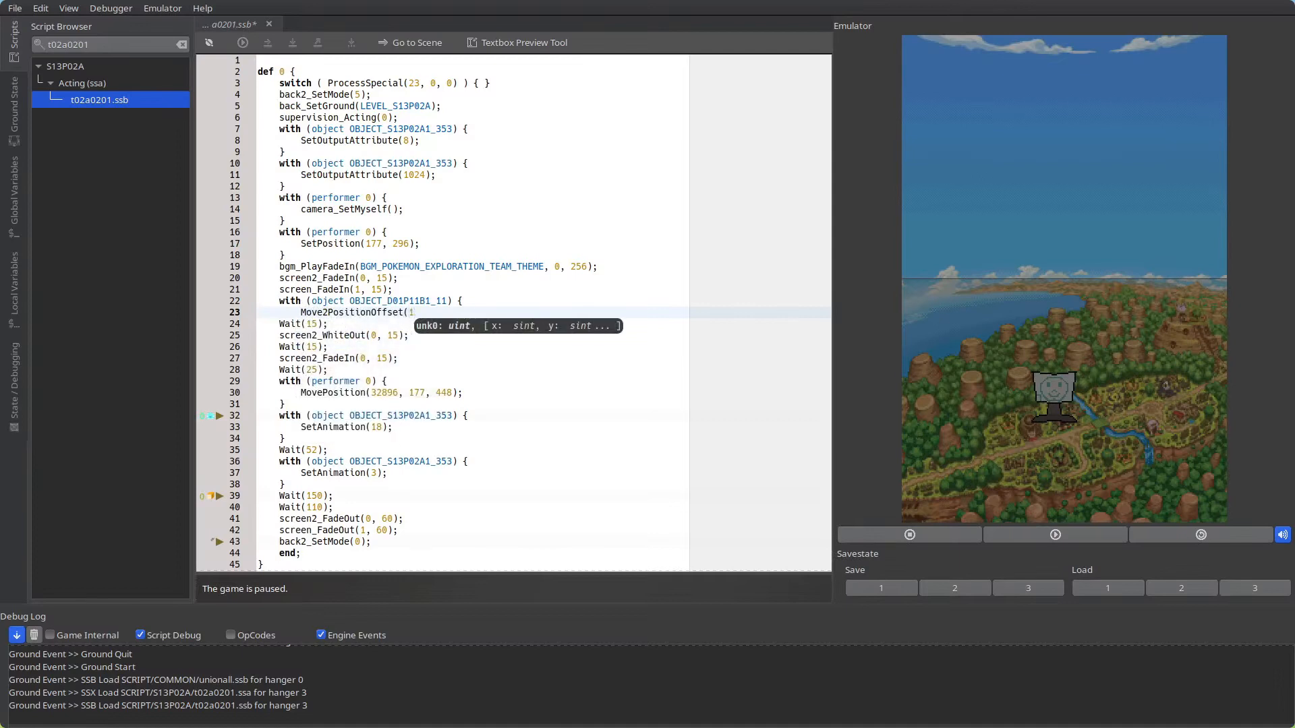
type(",")
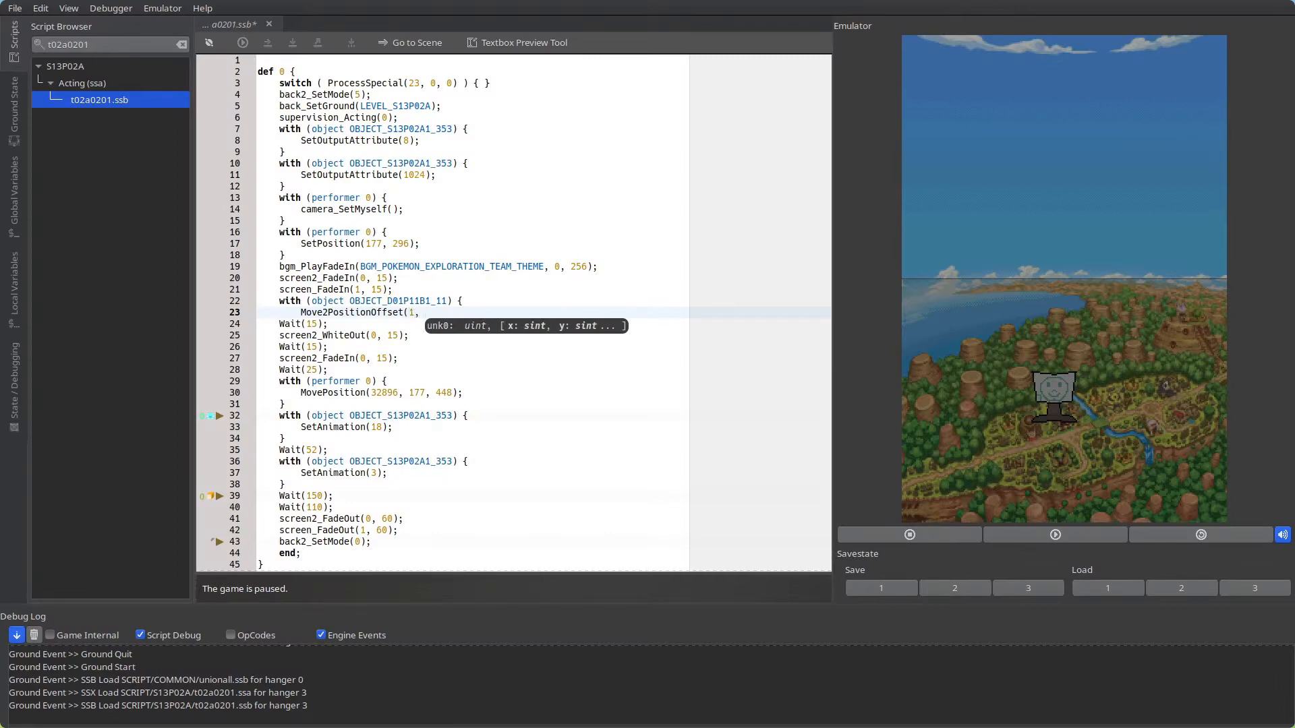
type(" -")
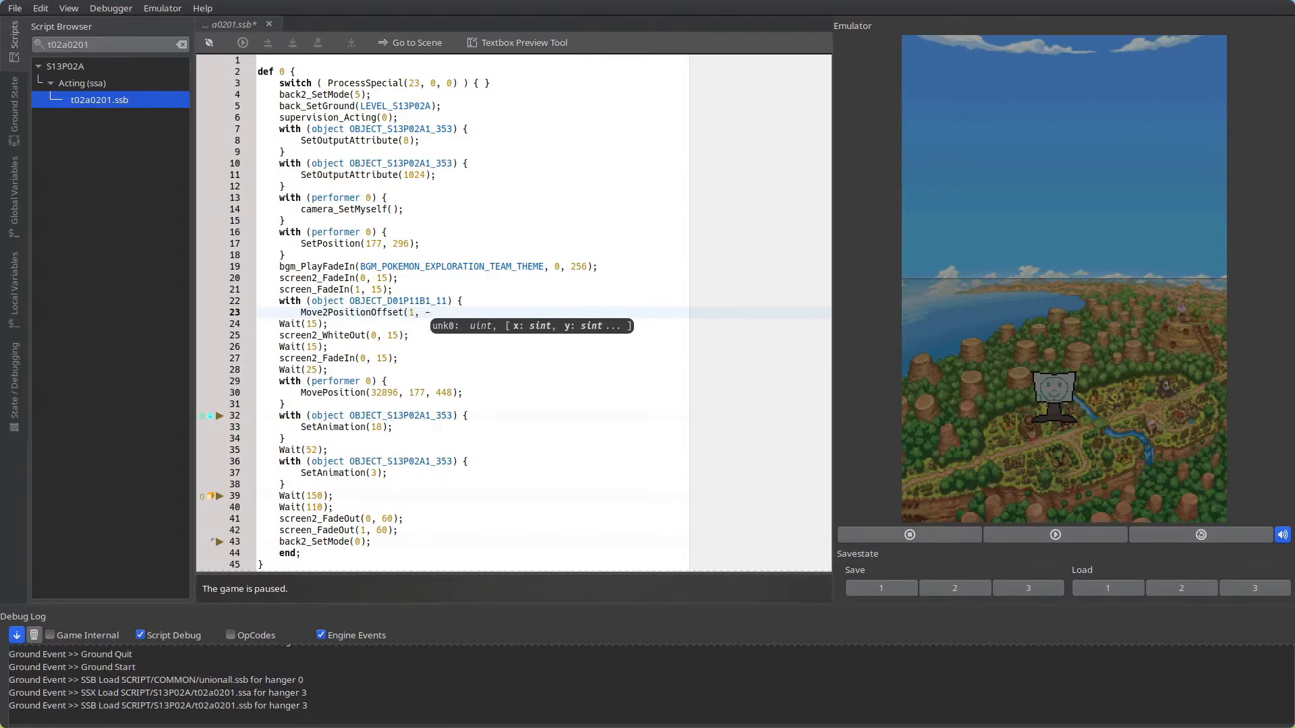
type("100")
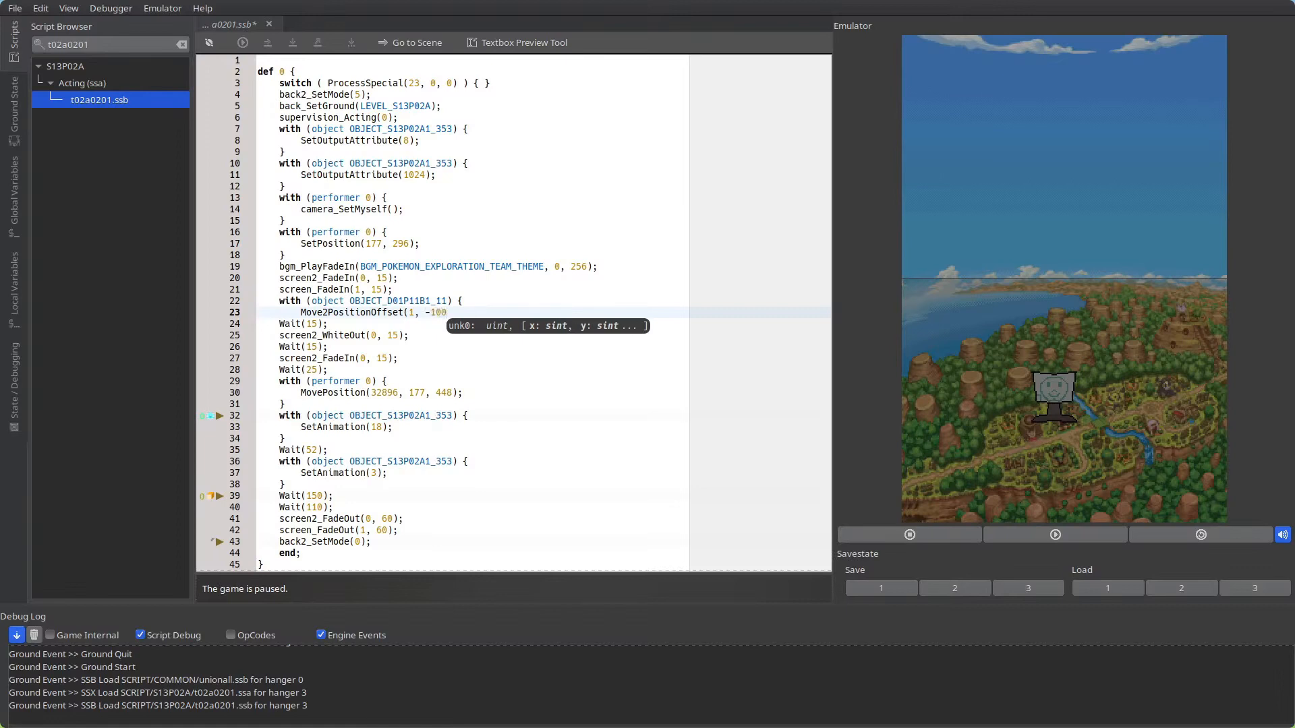
type("0")
type(", -1000);")
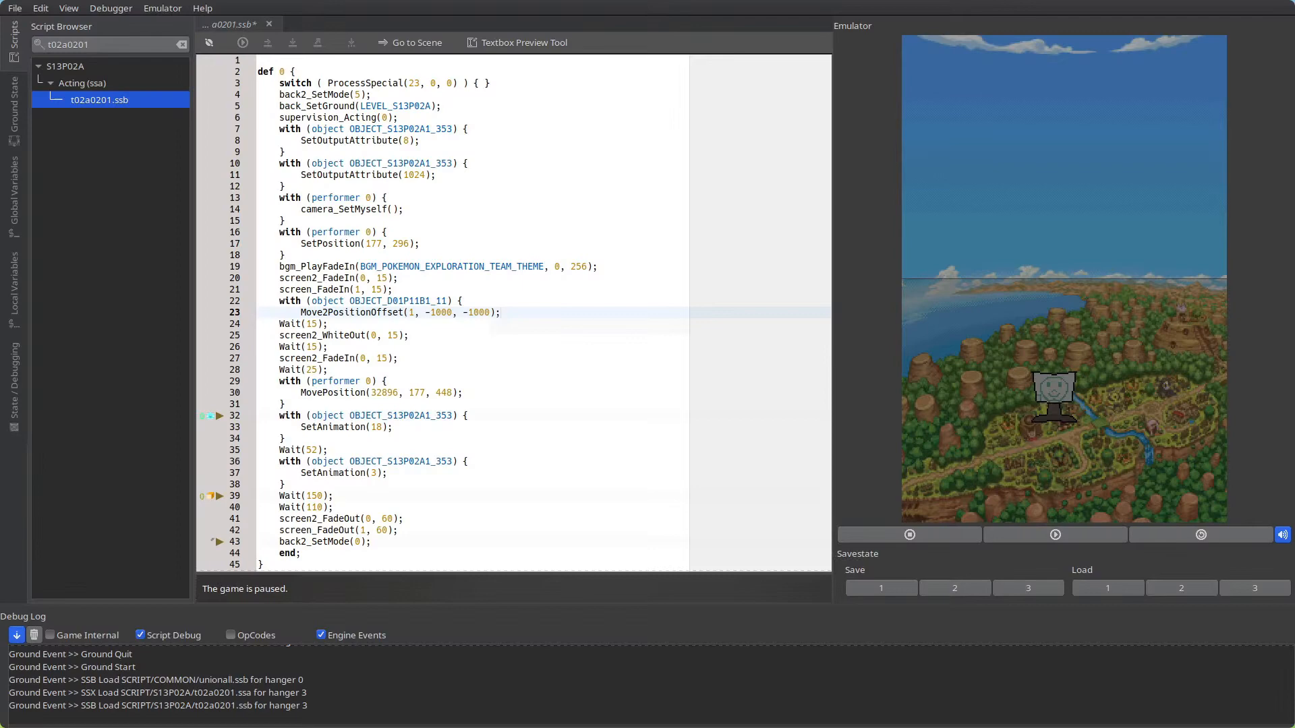
key("Return")
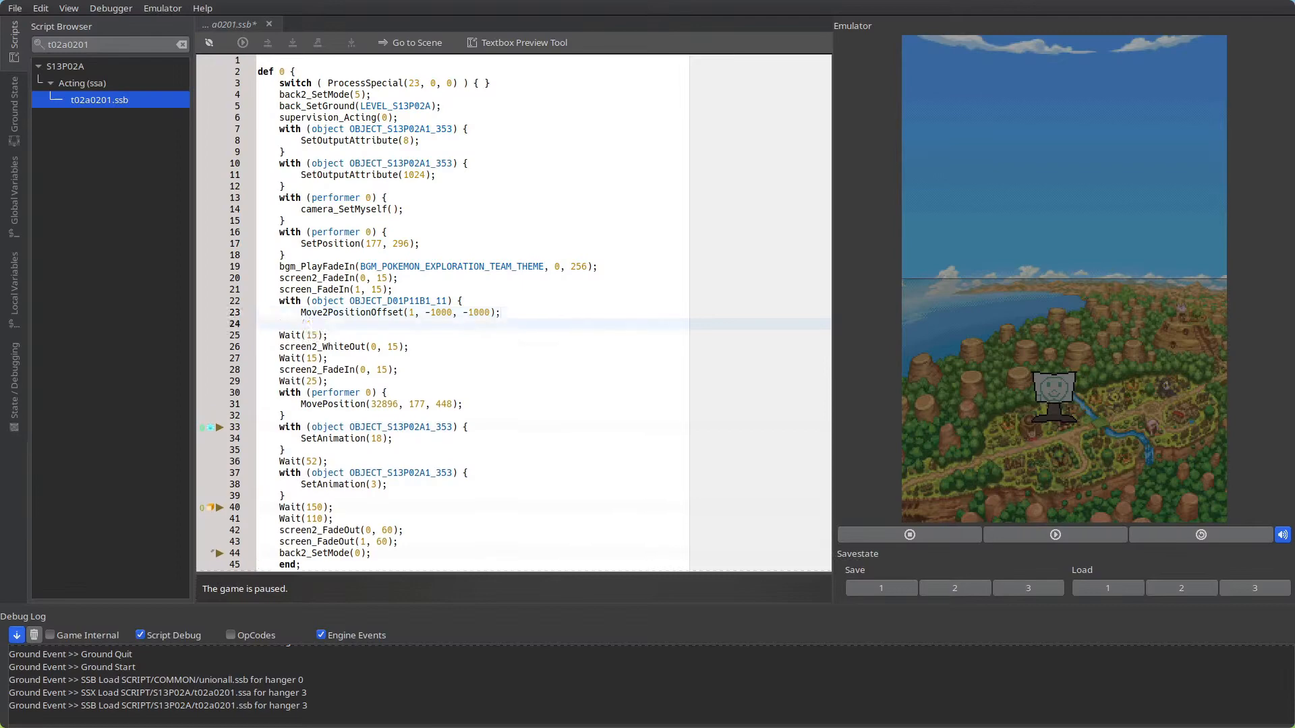
- Close the OBJECT_D01P11B1_11 block with a brace and no trailing semicolon, and save the script
type("};")
key("ctrl+s")
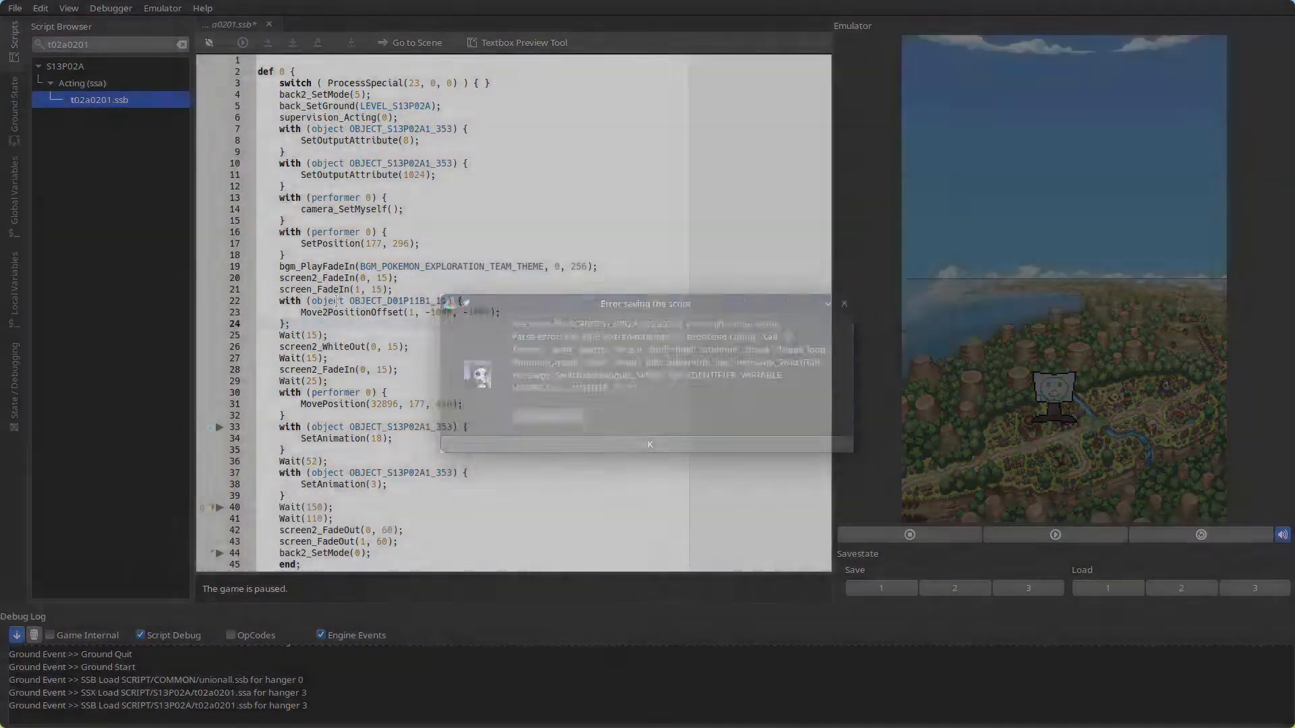
key("Return")
key("BackSpace")
key("ctrl+s")
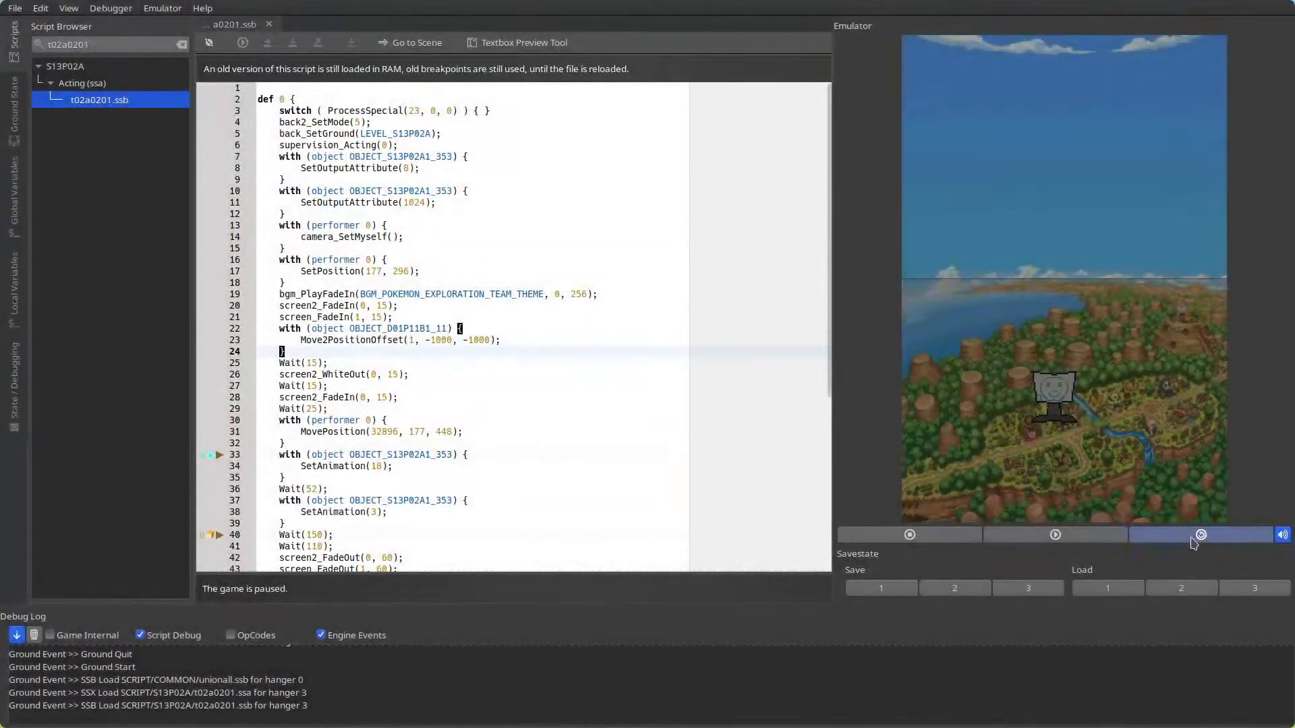
- Restart the game with the edited script and pause it during the t02a0201 scene
left_click(1192, 538)
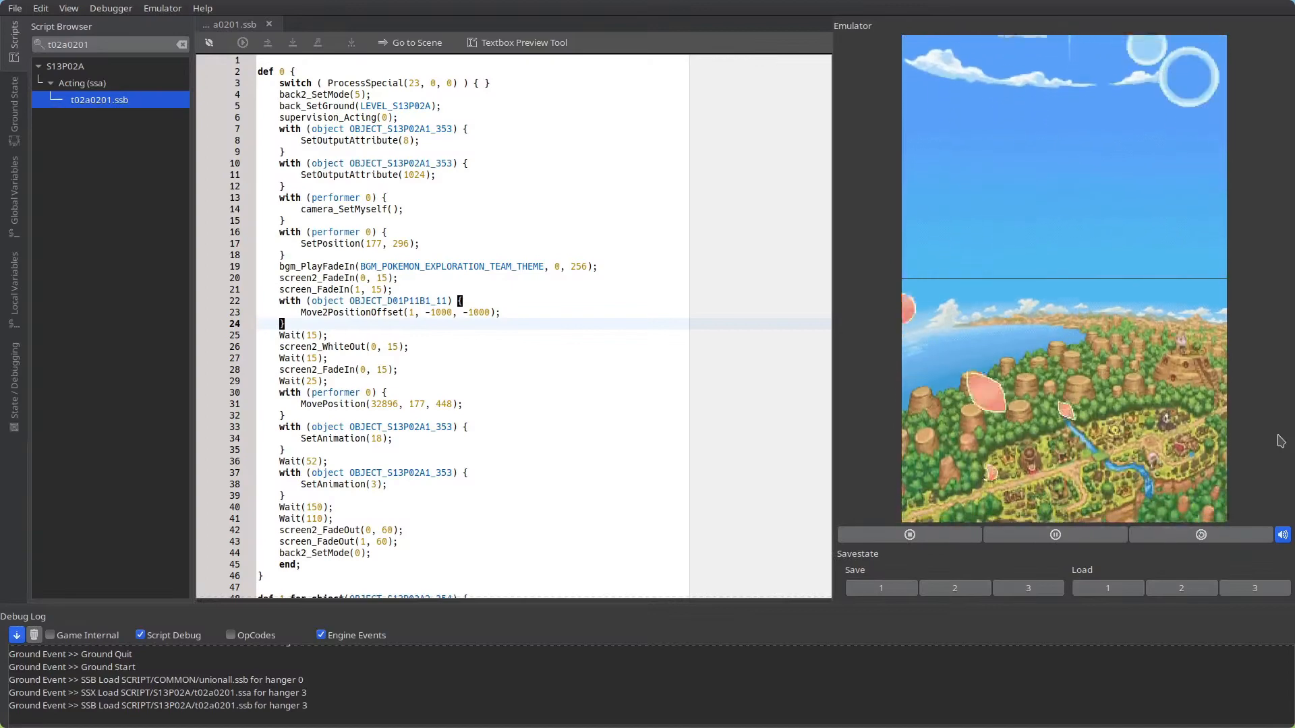
left_click(1077, 535)
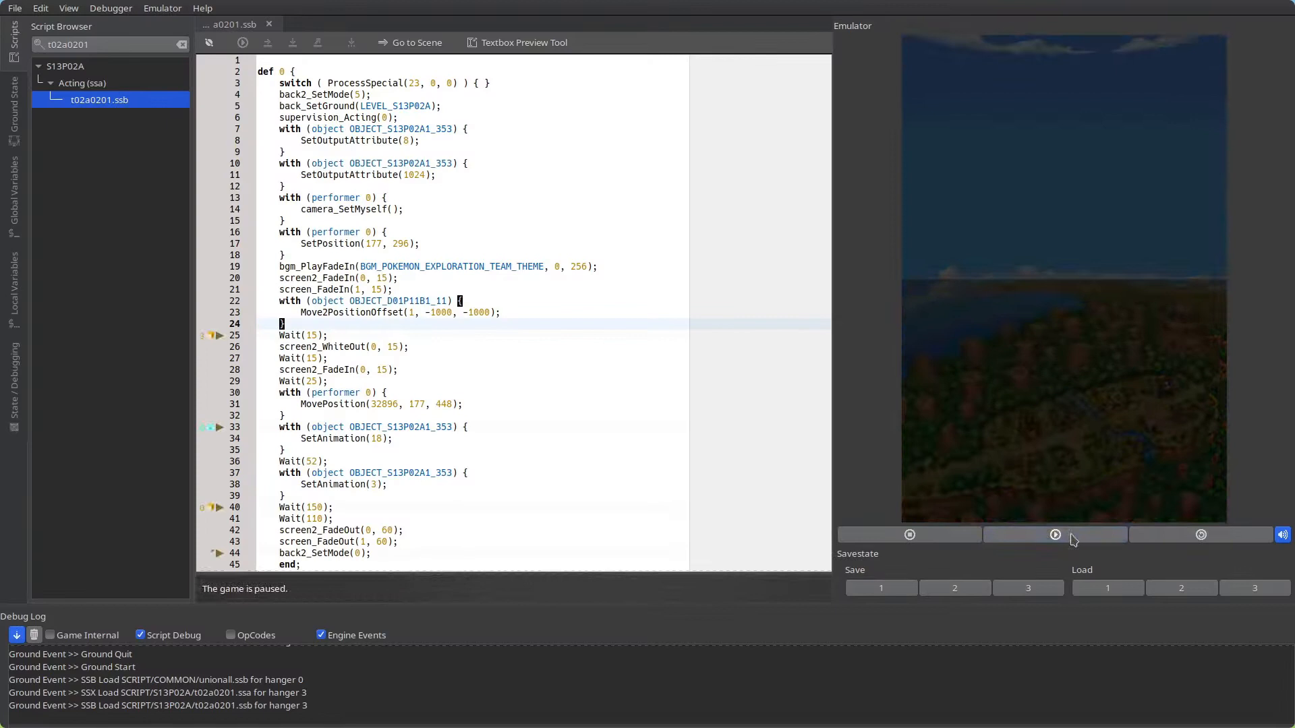